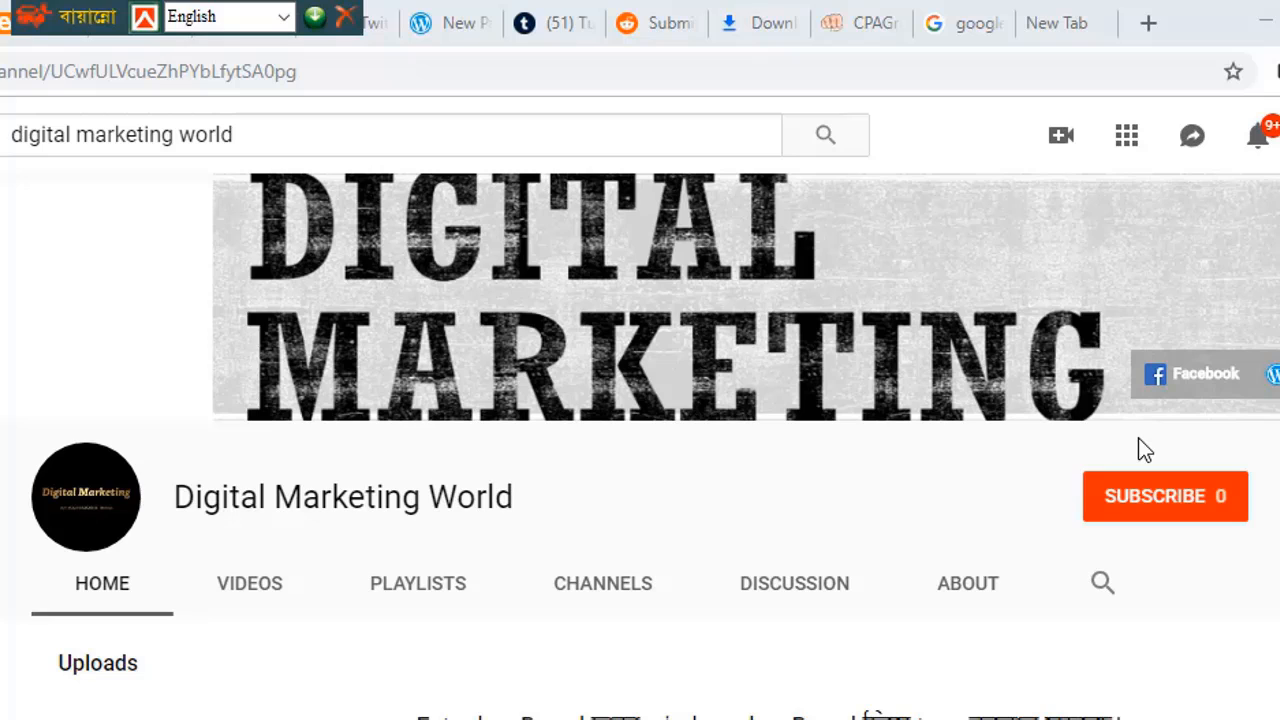
Subscribe to the Digital Marketing World channel with the red SUBSCRIBE button.
{"action": "left_click", "coordinate": [1143, 527]}
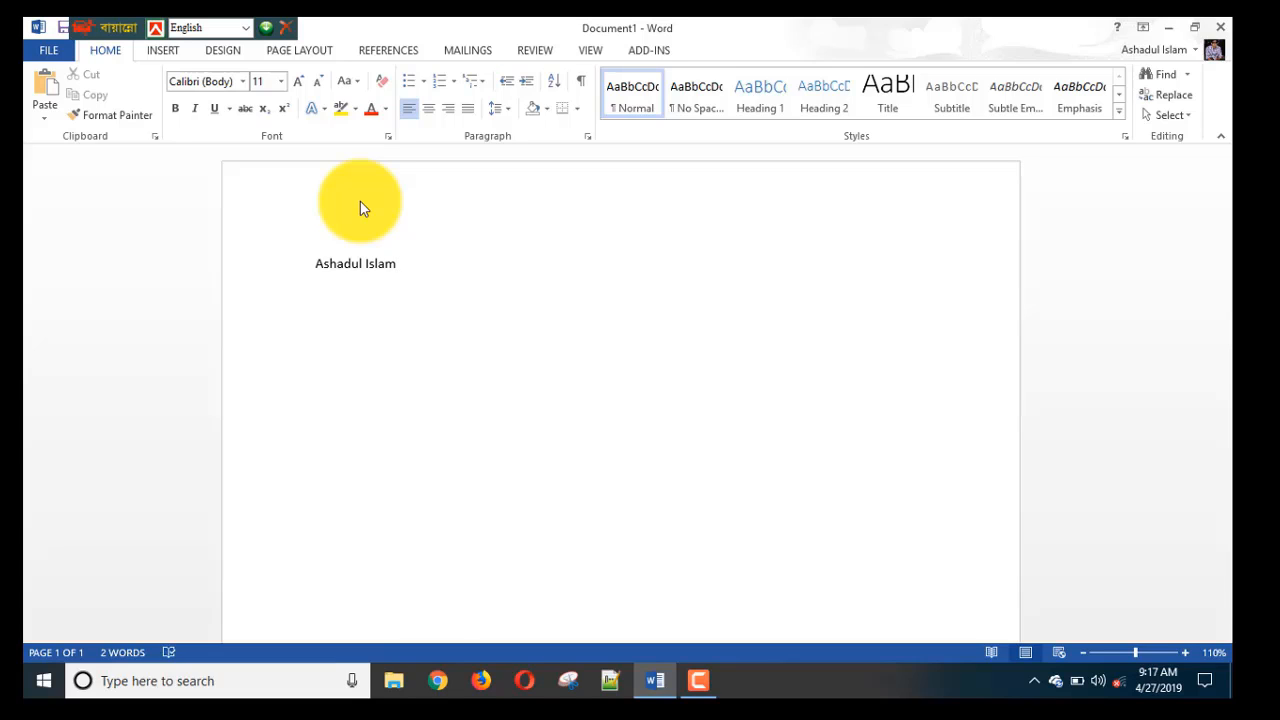
Select the name and grow it from 11 pt to 83 pt using Ctrl+].
{"action": "key", "text": "ctrl+a"}
{"action": "key", "text": "ctrl+bracketright"}
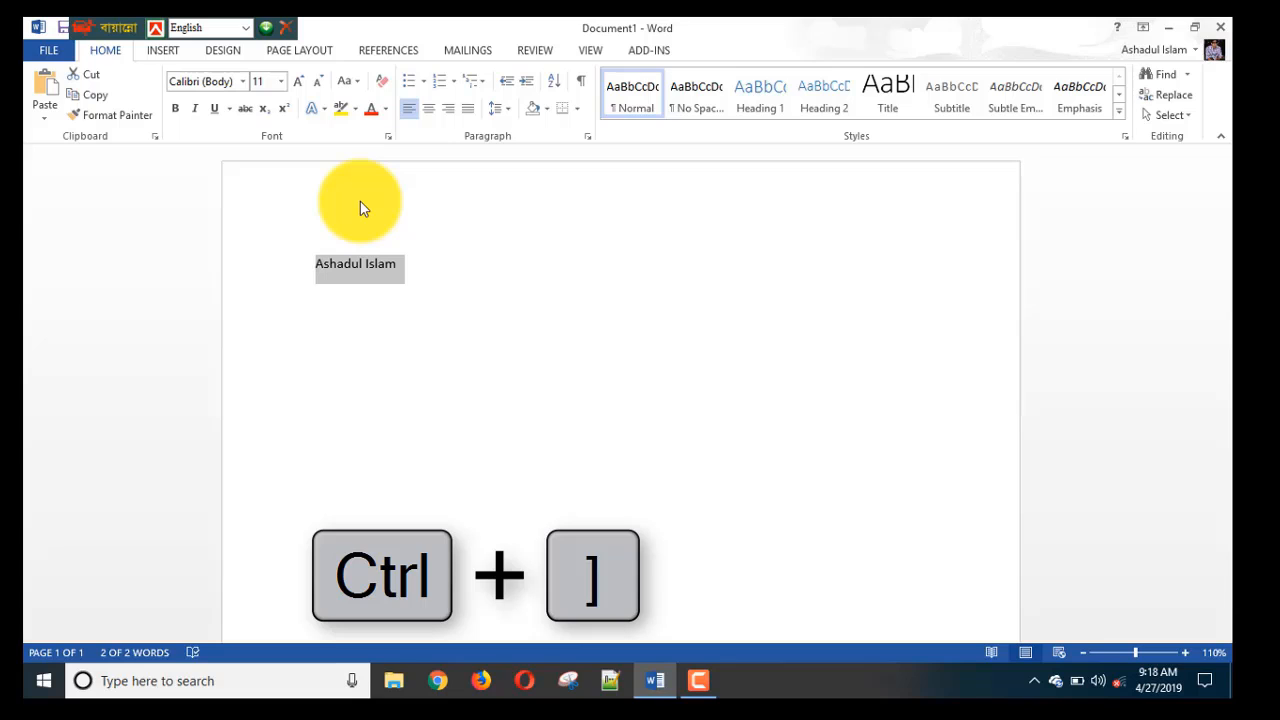
{"action": "key", "text": "ctrl+bracketright"}
{"action": "key", "text": "ctrl+bracketright"}
{"action": "key", "text": "ctrl+bracketright"}
{"action": "key", "text": "ctrl+bracketright"}
{"action": "key", "text": "ctrl+bracketright"}
{"action": "key", "text": "ctrl+bracketright"}
{"action": "key", "text": "ctrl+bracketright"}
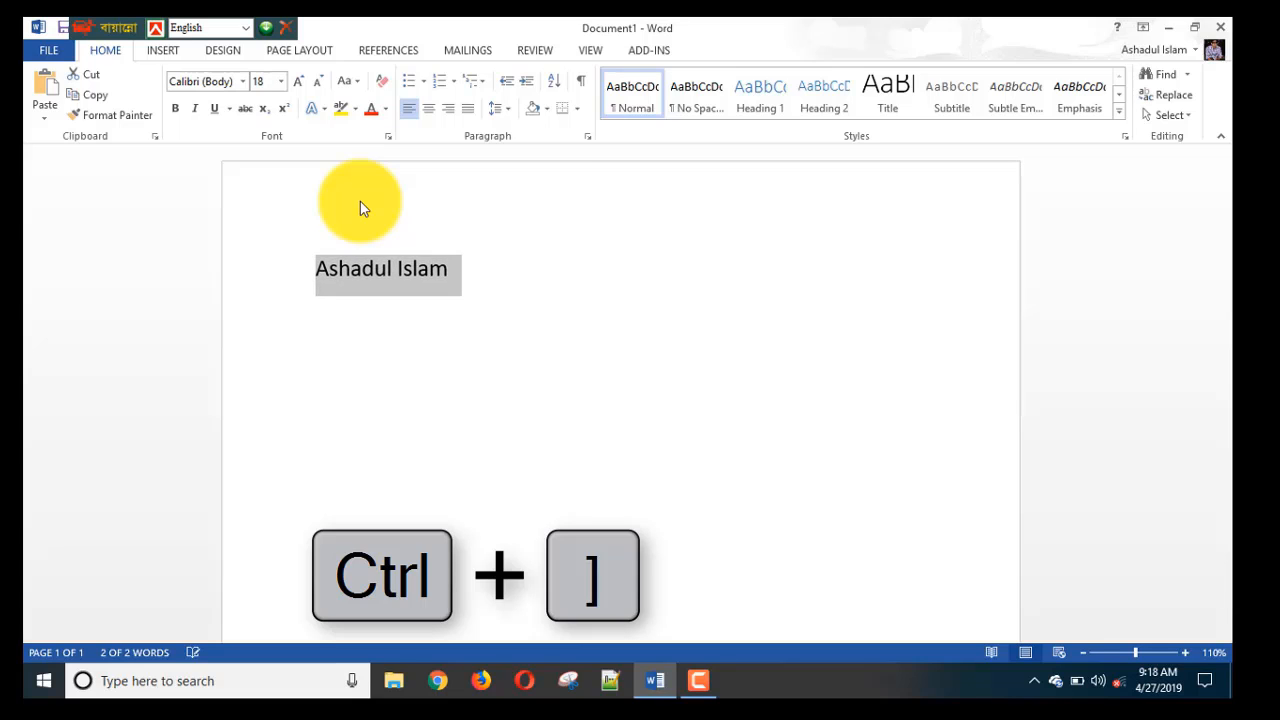
{"action": "key", "text": "ctrl+bracketright"}
{"action": "key", "text": "ctrl+bracketright"}
{"action": "key", "text": "ctrl+bracketright"}
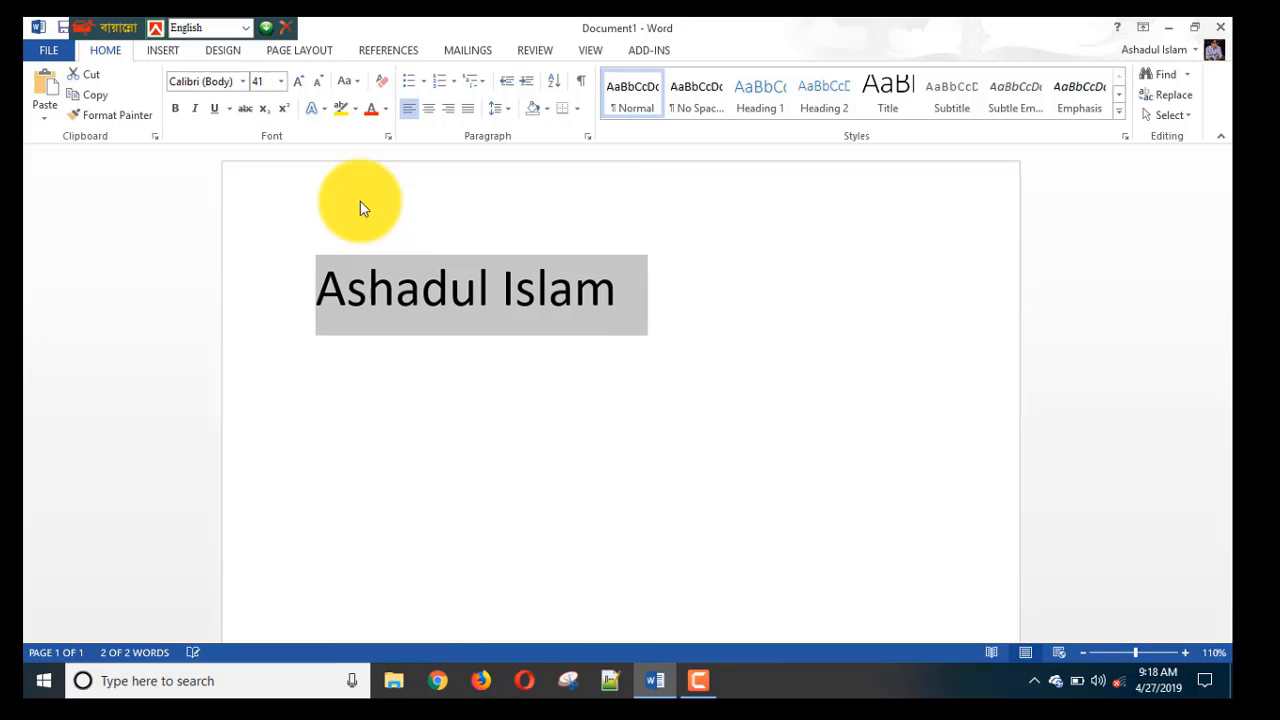
{"action": "key", "text": "ctrl+bracketright"}
{"action": "key", "text": "ctrl+bracketright"}
{"action": "key", "text": "ctrl+bracketright"}
{"action": "key", "text": "ctrl+bracketright"}
{"action": "key", "text": "ctrl+bracketright"}
{"action": "key", "text": "ctrl+bracketright"}
{"action": "key", "text": "ctrl+bracketright"}
{"action": "key", "text": "ctrl+bracketright"}
{"action": "key", "text": "ctrl+bracketright"}
{"action": "key", "text": "ctrl+bracketright"}
{"action": "key", "text": "ctrl+bracketright"}
{"action": "key", "text": "ctrl+bracketright"}
{"action": "key", "text": "ctrl+bracketright"}
{"action": "key", "text": "ctrl+bracketright"}
{"action": "key", "text": "ctrl+bracketright"}
{"action": "key", "text": "ctrl+bracketright"}
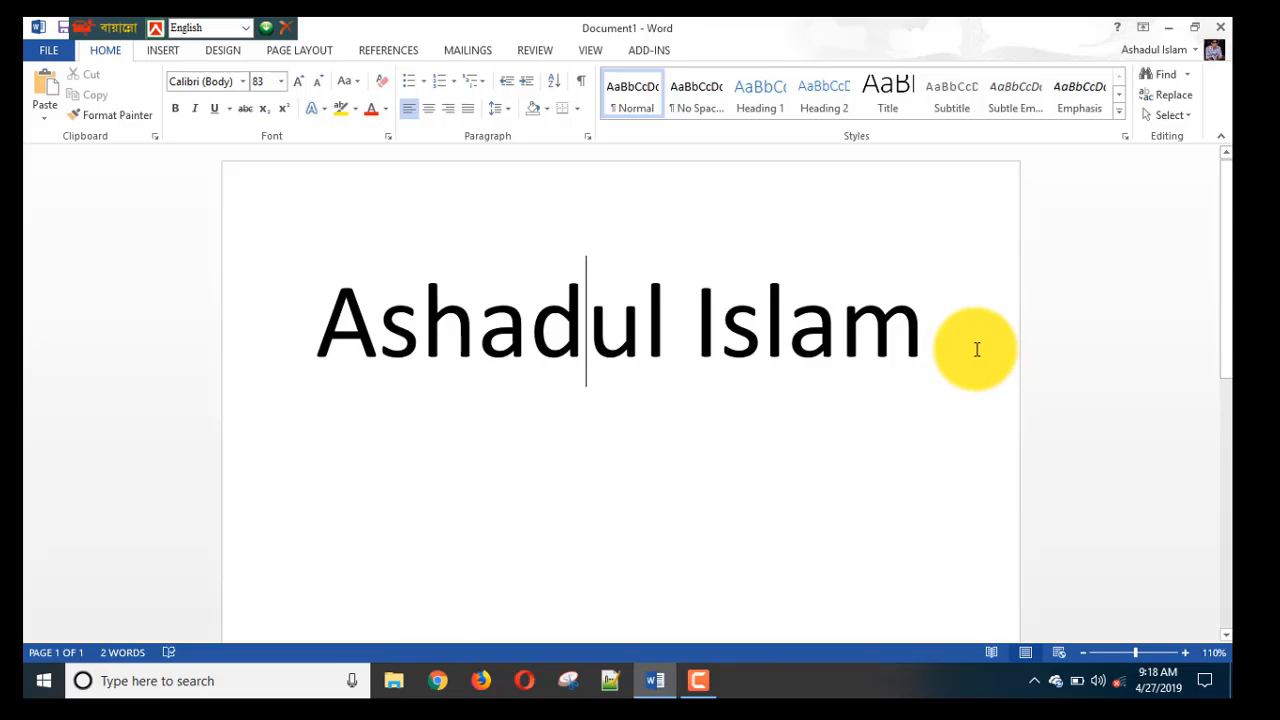
{"action": "key", "text": "ctrl+a"}
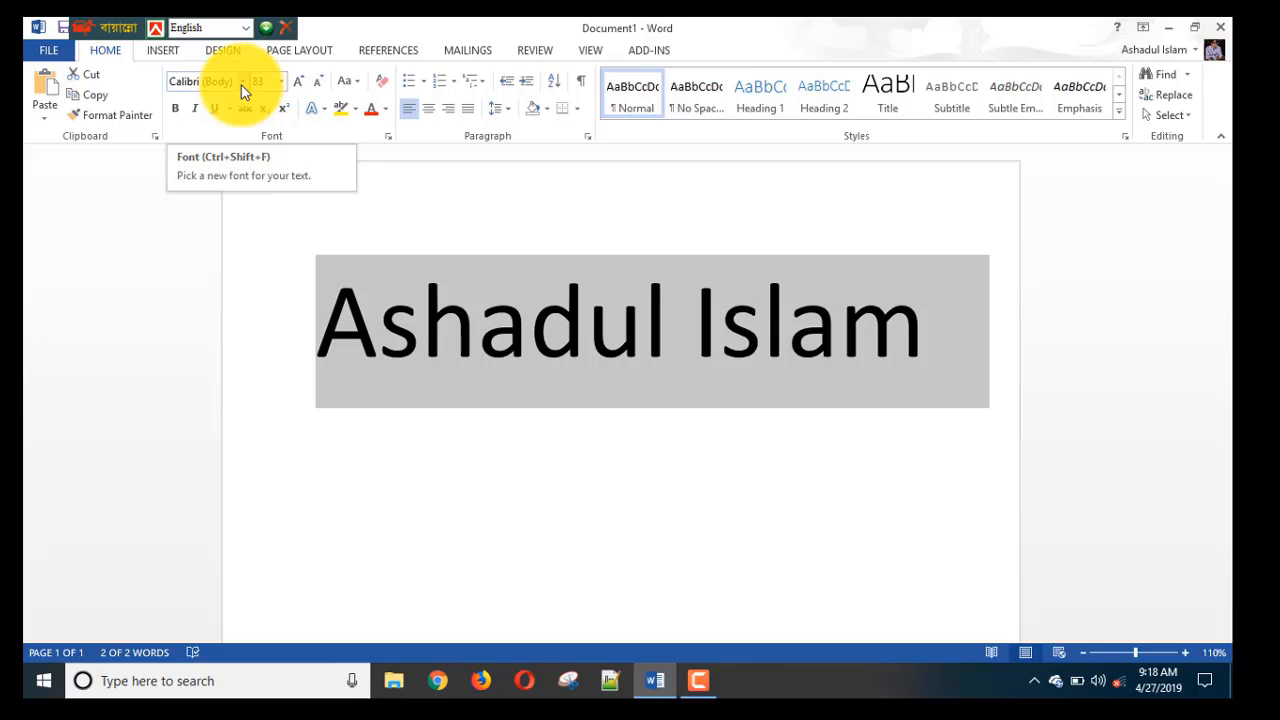
Switch the name's font to Times New Roman, after briefly trying Calibri.
{"action": "left_click", "coordinate": [243, 81]}
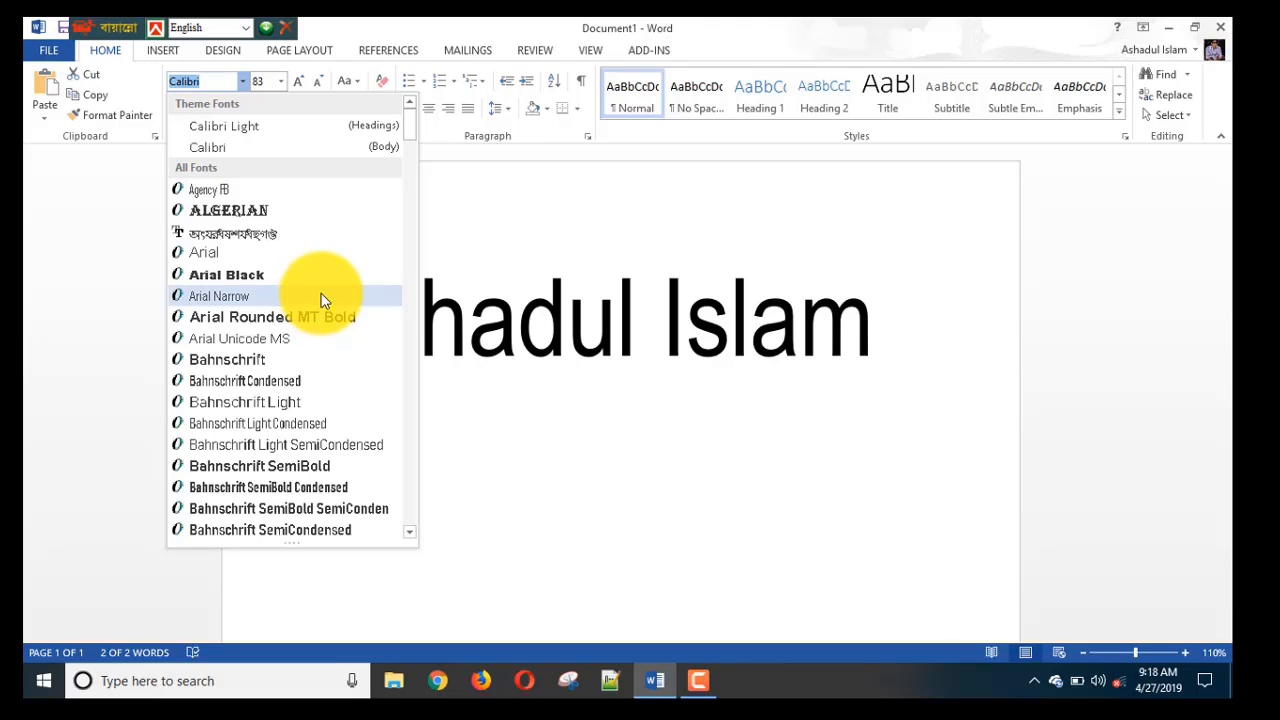
{"action": "left_click", "coordinate": [297, 155]}
{"action": "left_click", "coordinate": [242, 81]}
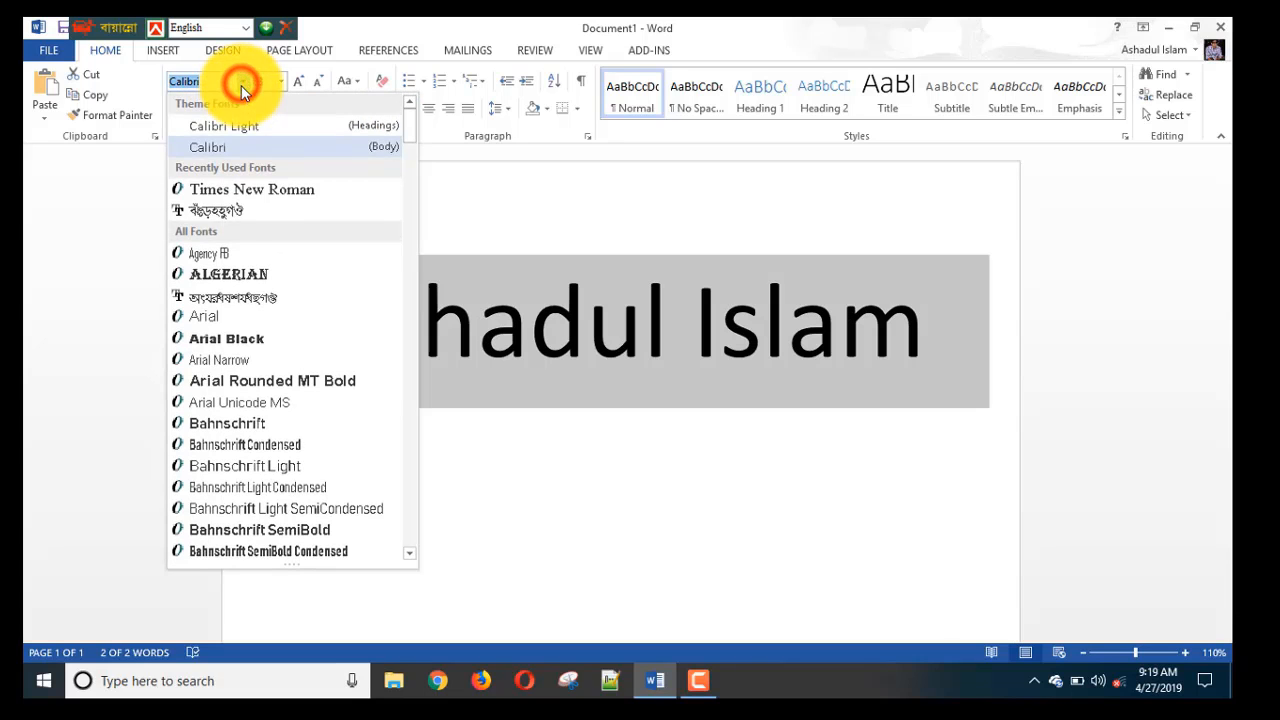
{"action": "left_click", "coordinate": [248, 190]}
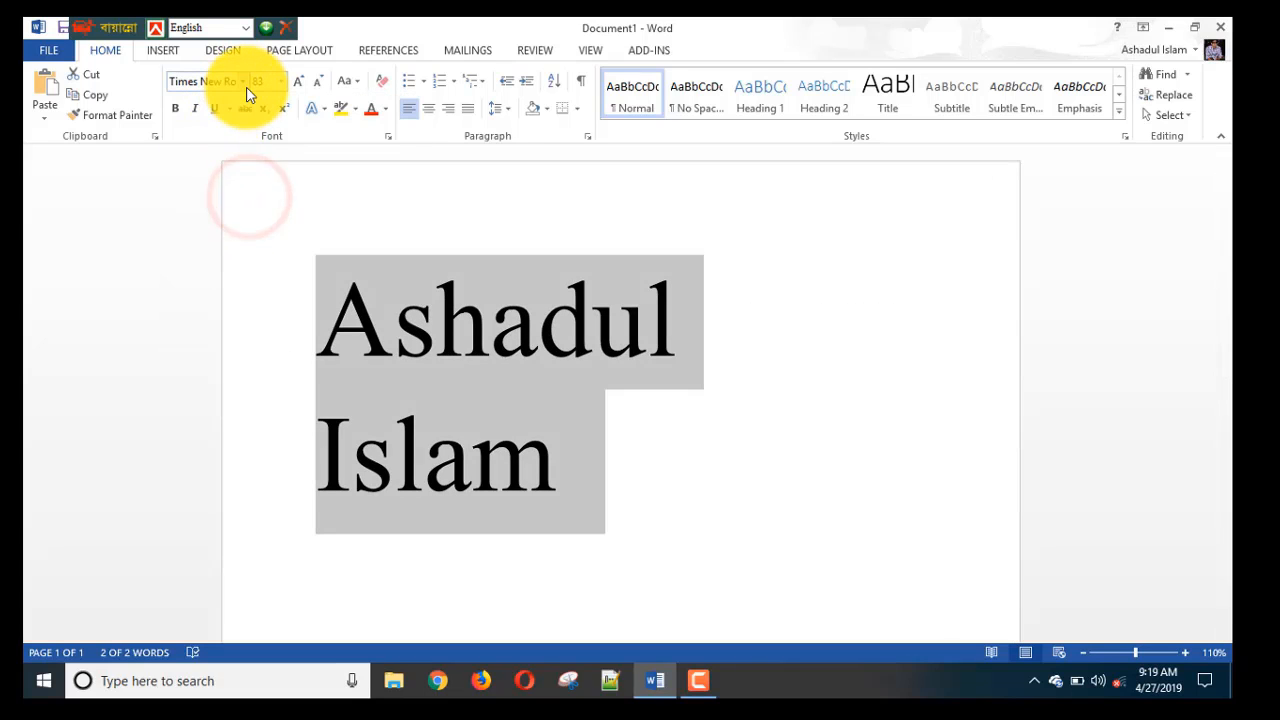
Browse further down the font list and close it without changing the font.
{"action": "left_click", "coordinate": [243, 81]}
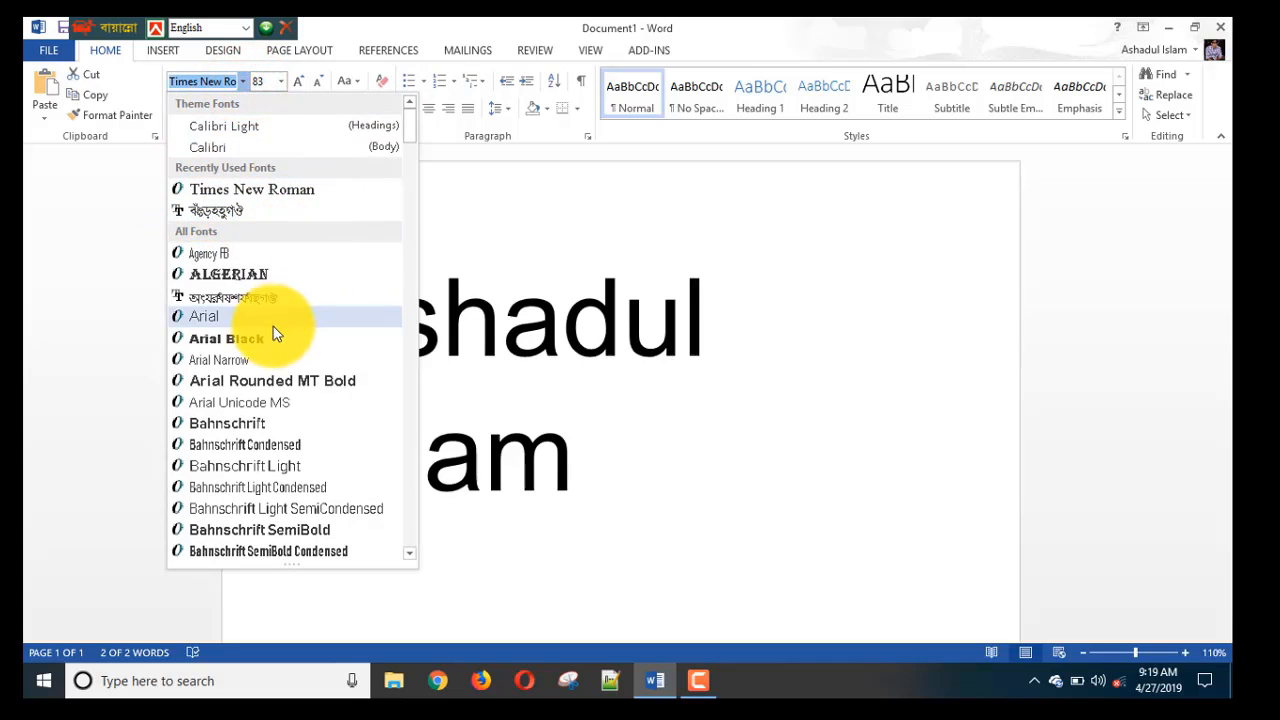
{"action": "scroll", "coordinate": [268, 340], "scroll_direction": "down", "scroll_amount": 8}
{"action": "scroll", "coordinate": [265, 345], "scroll_direction": "down", "scroll_amount": 15}
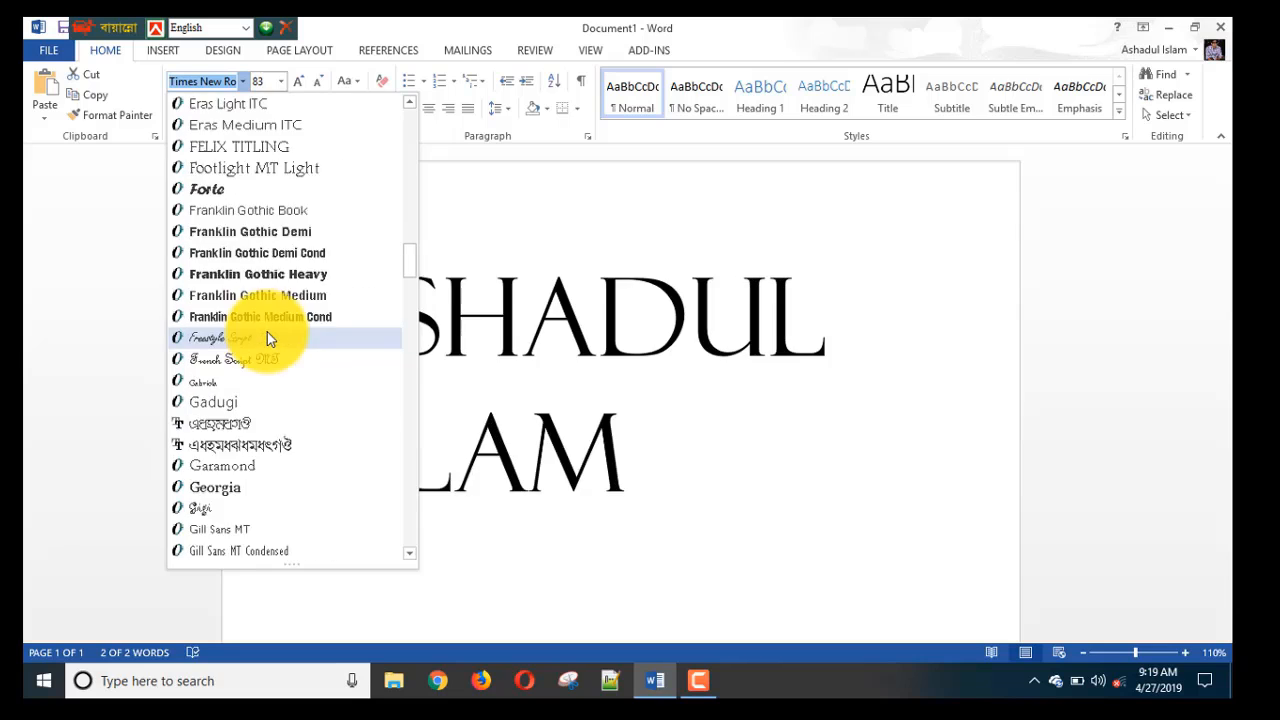
{"action": "scroll", "coordinate": [267, 328], "scroll_direction": "down", "scroll_amount": 10}
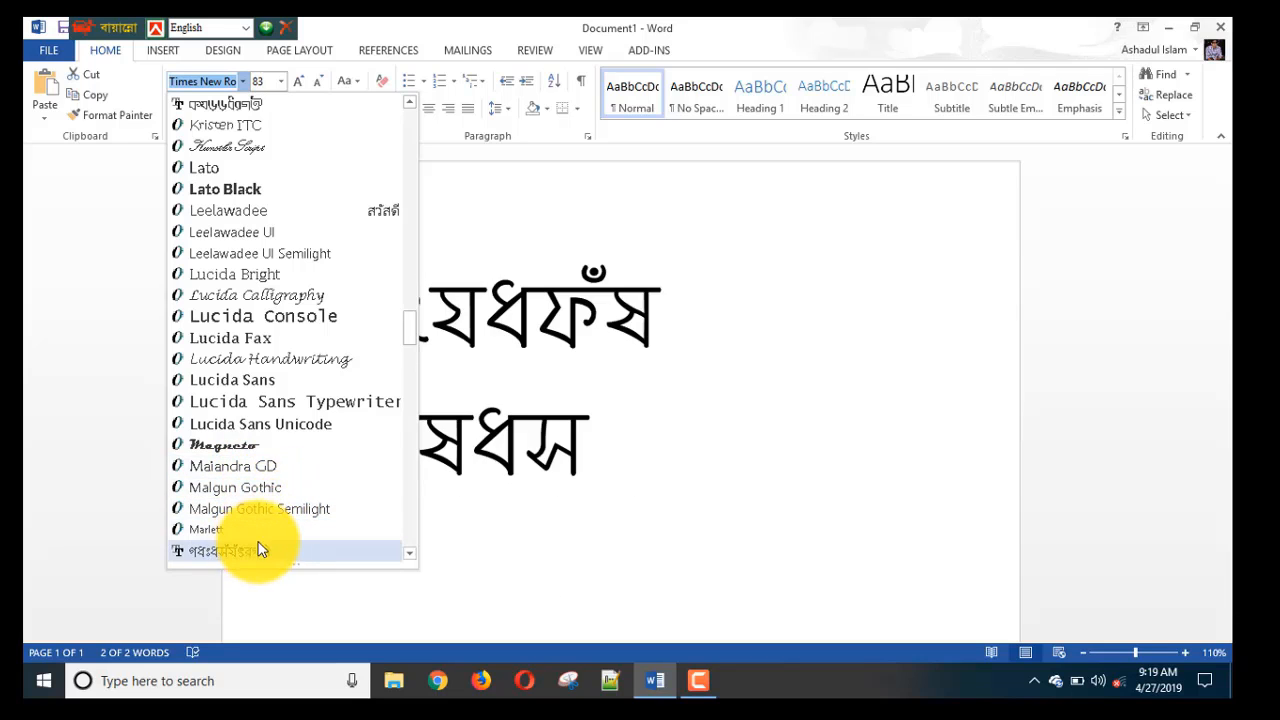
{"action": "scroll", "coordinate": [275, 528], "scroll_direction": "down", "scroll_amount": 2}
{"action": "scroll", "coordinate": [277, 500], "scroll_direction": "down", "scroll_amount": 4}
{"action": "left_click", "coordinate": [824, 297]}
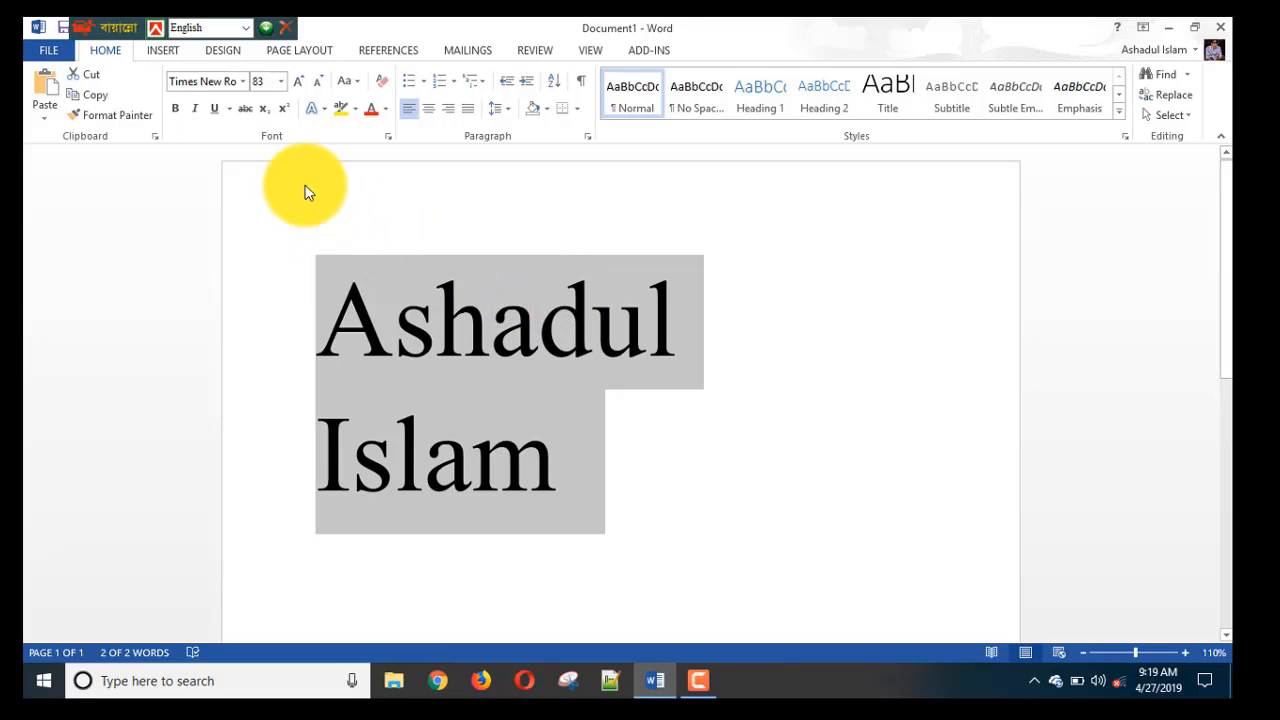
Experiment with the name's size, enlarging it to 110 pt then shrinking it to 36 pt.
{"action": "left_click", "coordinate": [280, 81]}
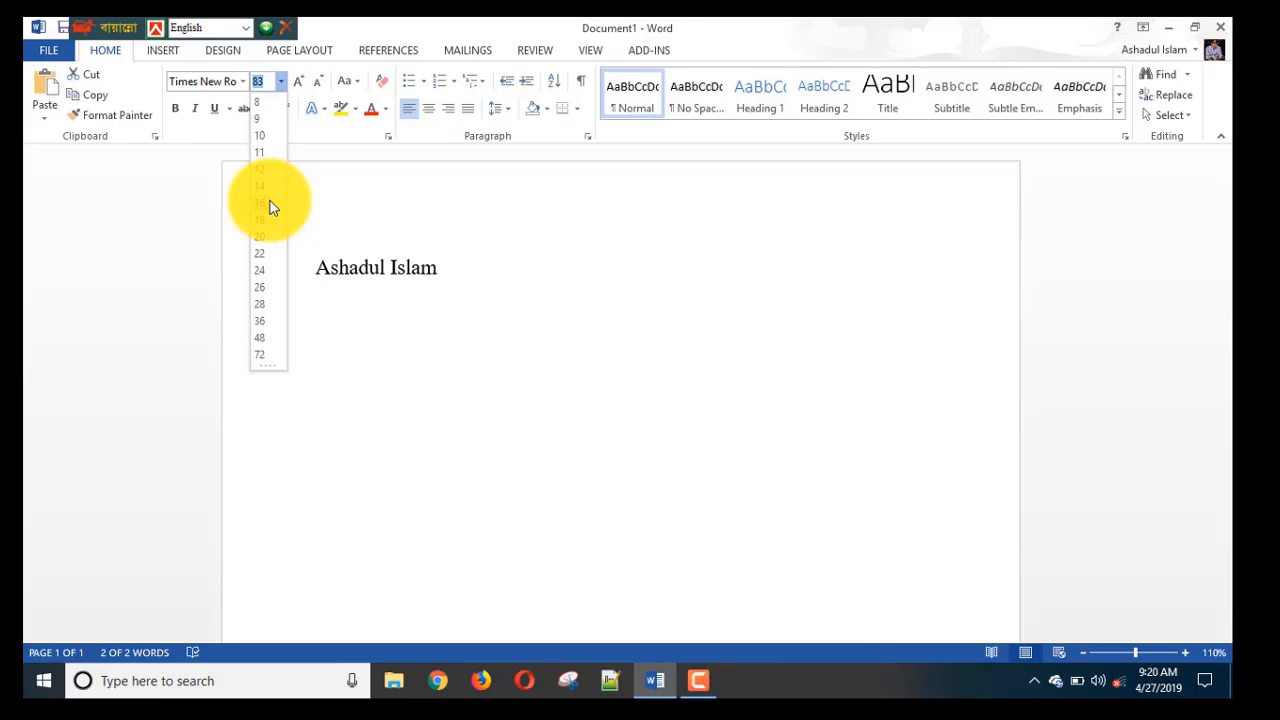
{"action": "left_click", "coordinate": [337, 183]}
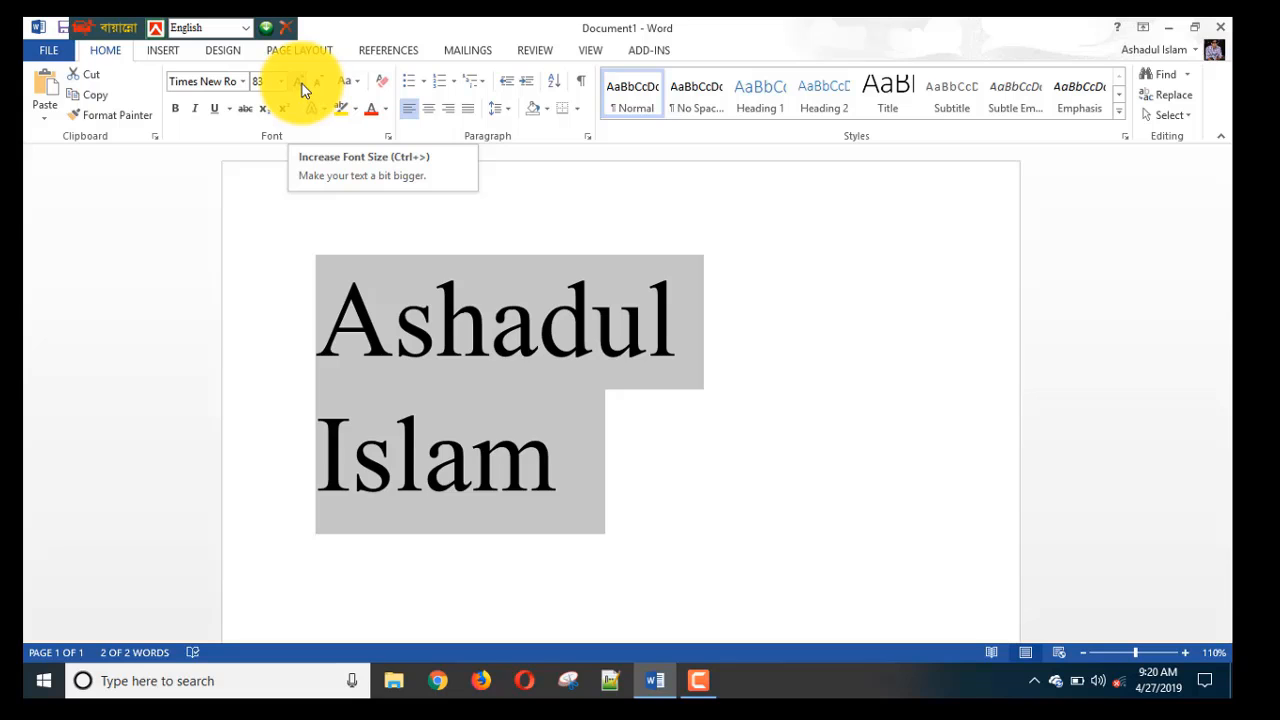
{"action": "left_click", "coordinate": [302, 86]}
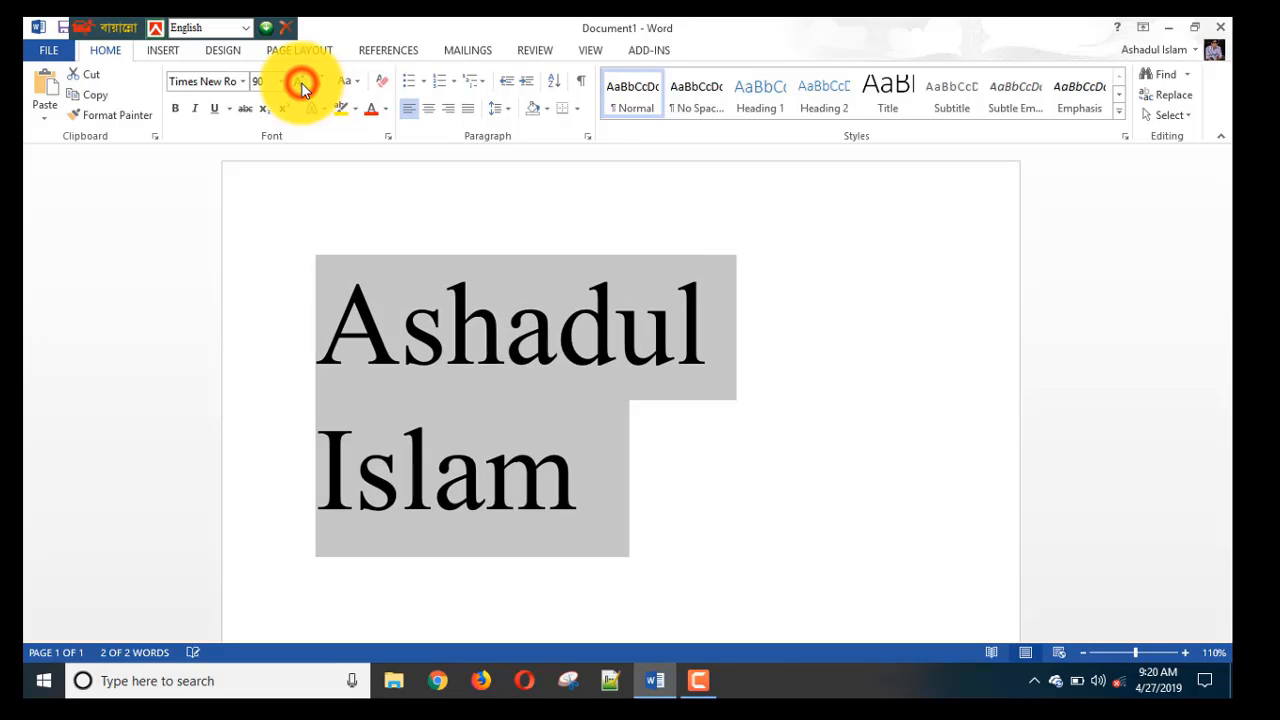
{"action": "left_click", "coordinate": [301, 84]}
{"action": "left_click", "coordinate": [302, 84]}
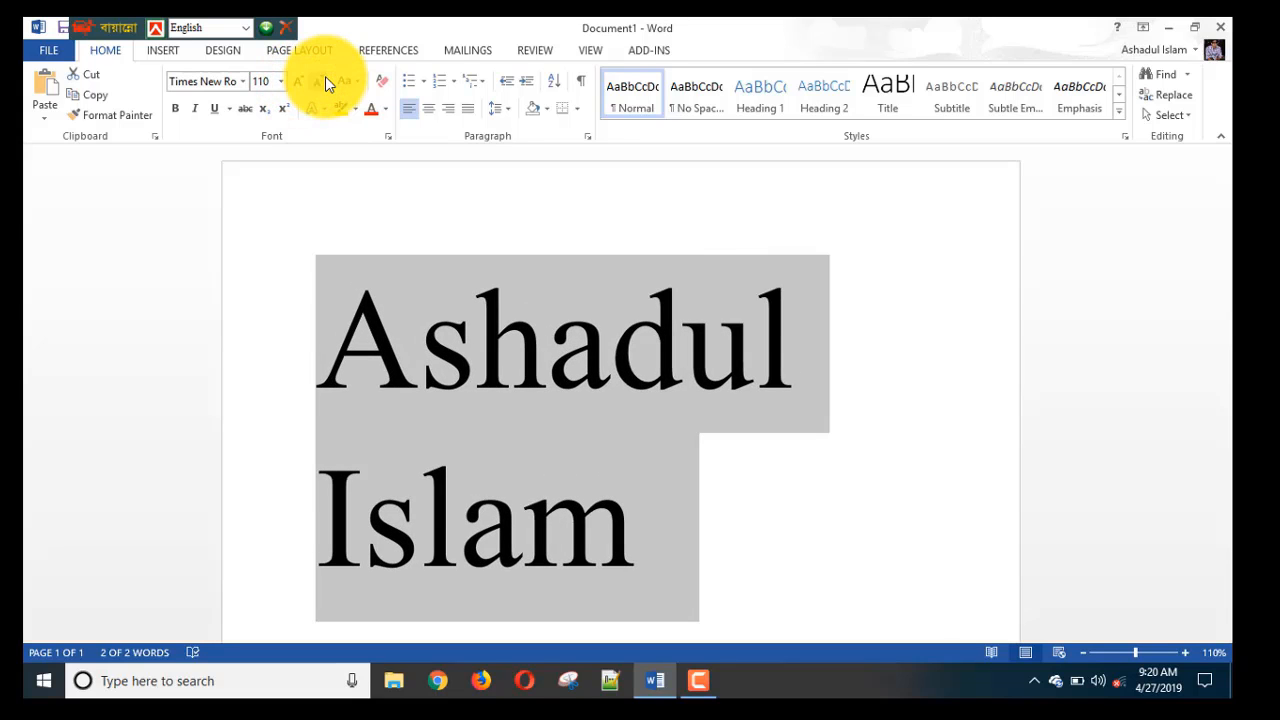
{"action": "left_click", "coordinate": [324, 86]}
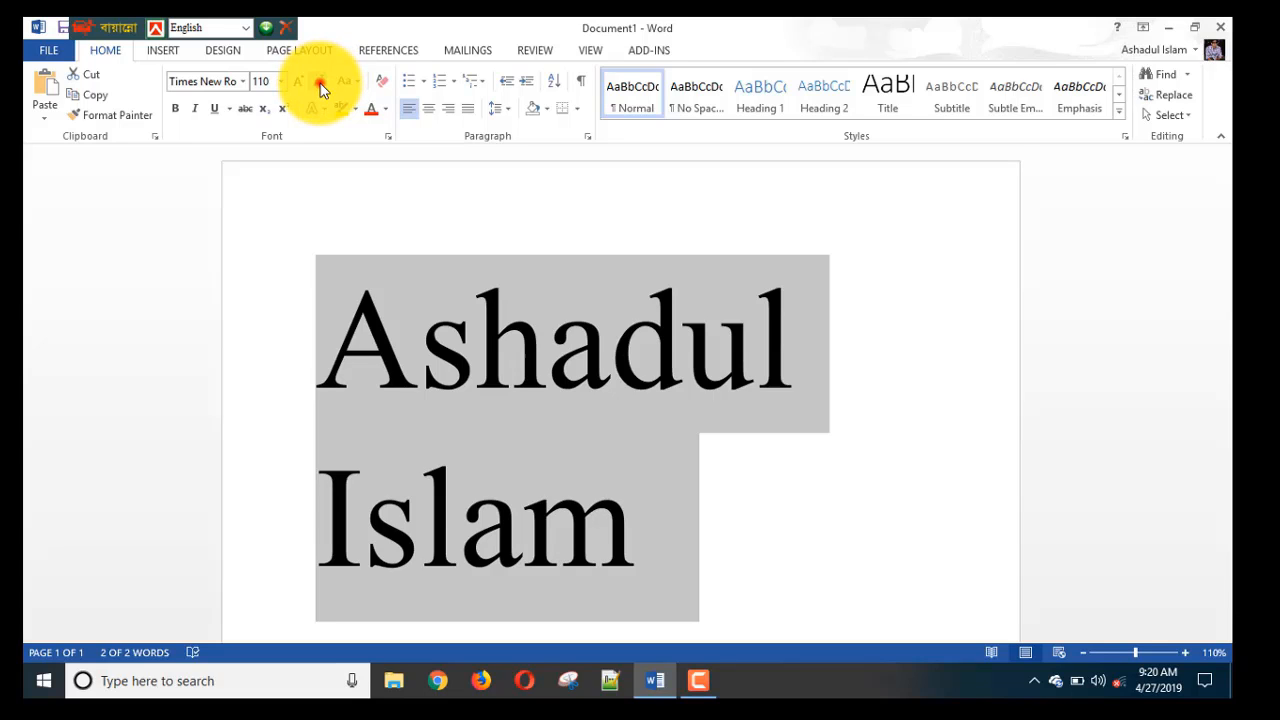
{"action": "left_click", "coordinate": [323, 86]}
{"action": "left_click", "coordinate": [322, 87]}
{"action": "left_click", "coordinate": [322, 87]}
{"action": "left_click", "coordinate": [322, 87]}
{"action": "left_click", "coordinate": [321, 87]}
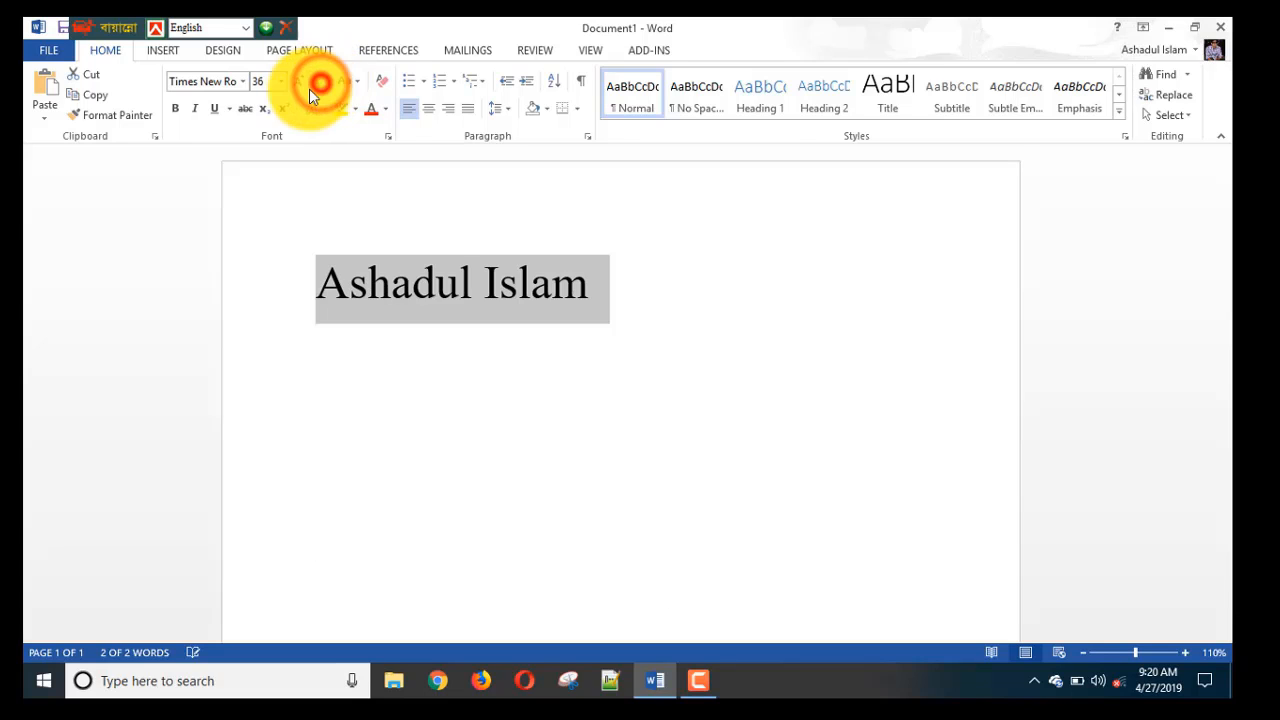
Enlarge the name step by step from 36 pt up to 90 pt.
{"action": "left_click", "coordinate": [302, 83]}
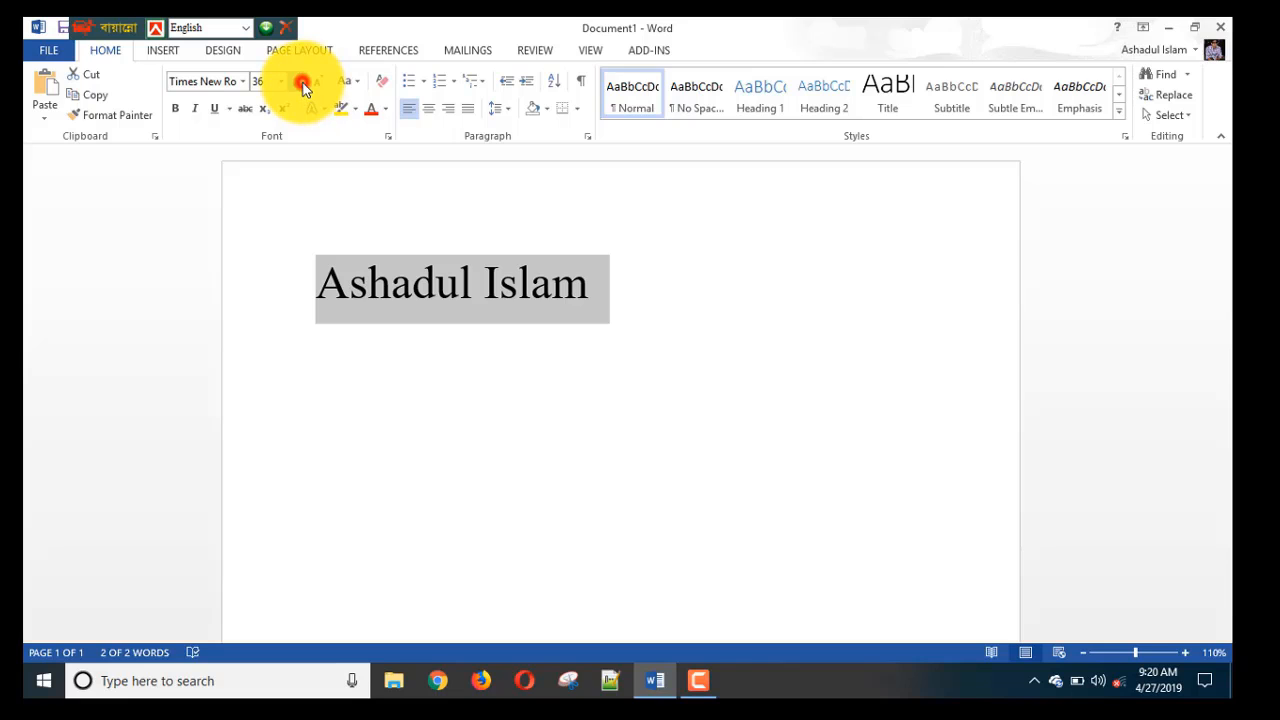
{"action": "left_click", "coordinate": [303, 84]}
{"action": "left_click", "coordinate": [303, 84]}
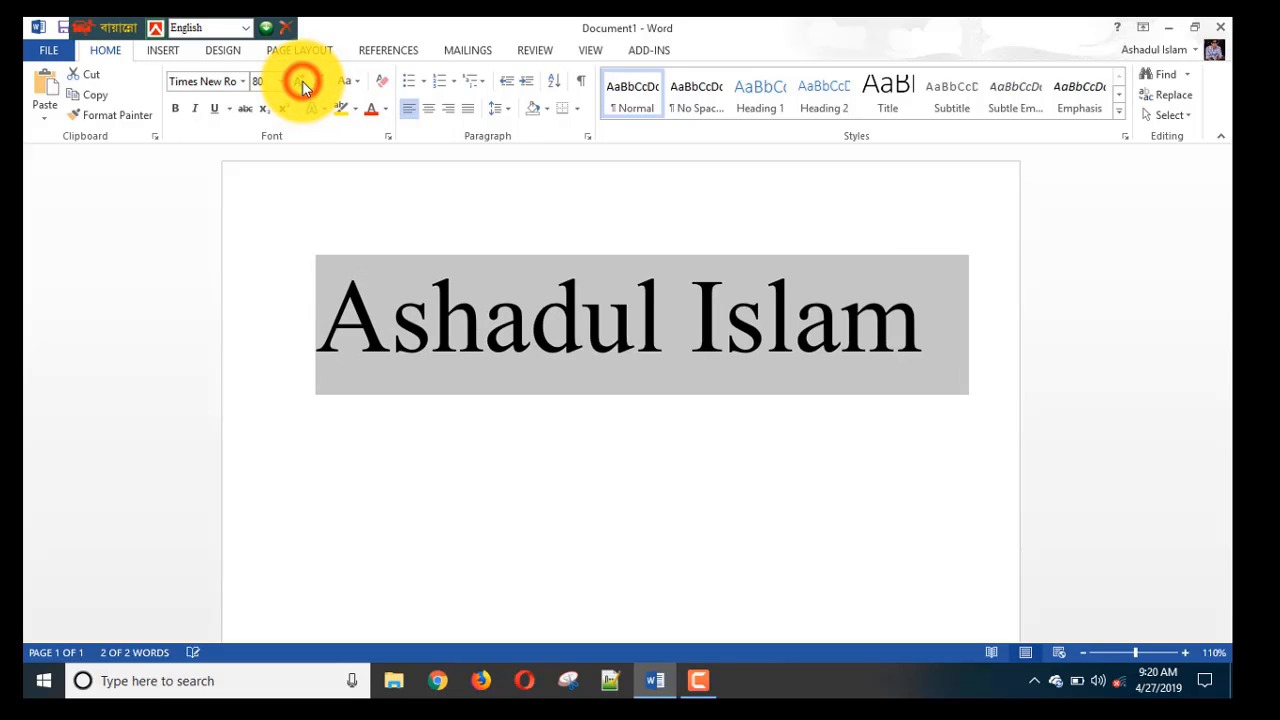
{"action": "left_click", "coordinate": [303, 84]}
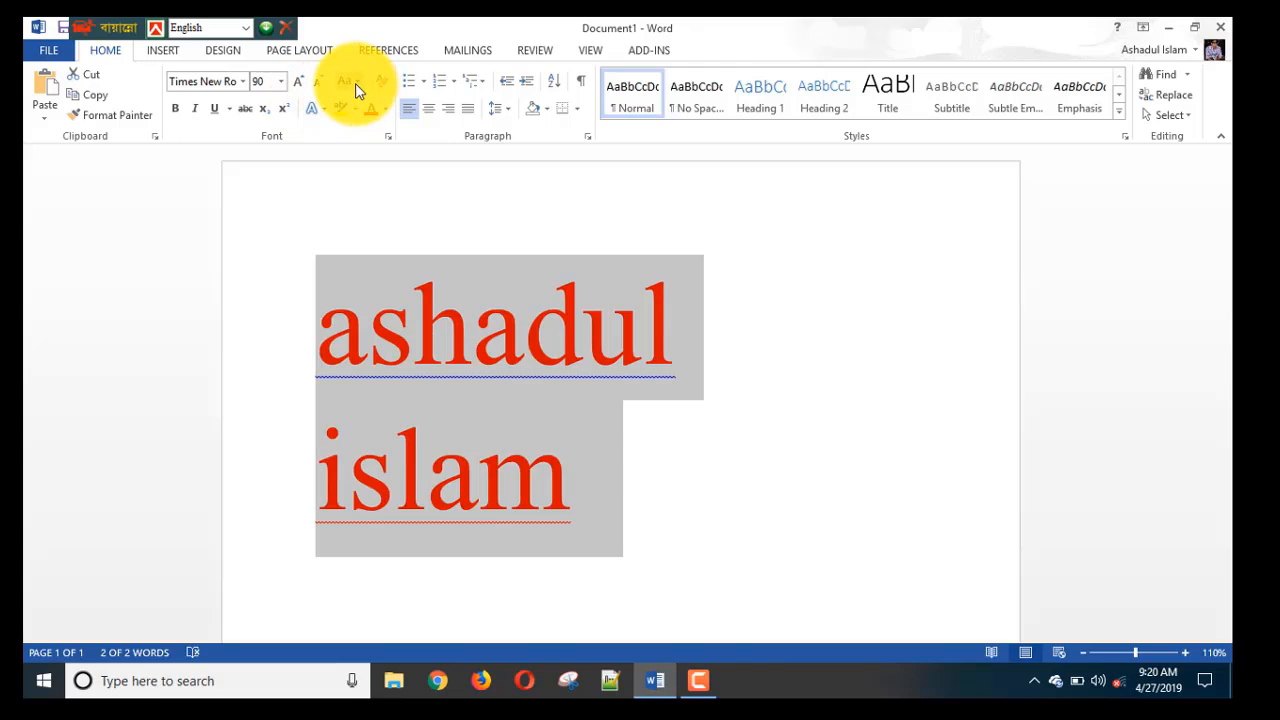
Try Sentence case and then lowercase on the name.
{"action": "left_click", "coordinate": [355, 82]}
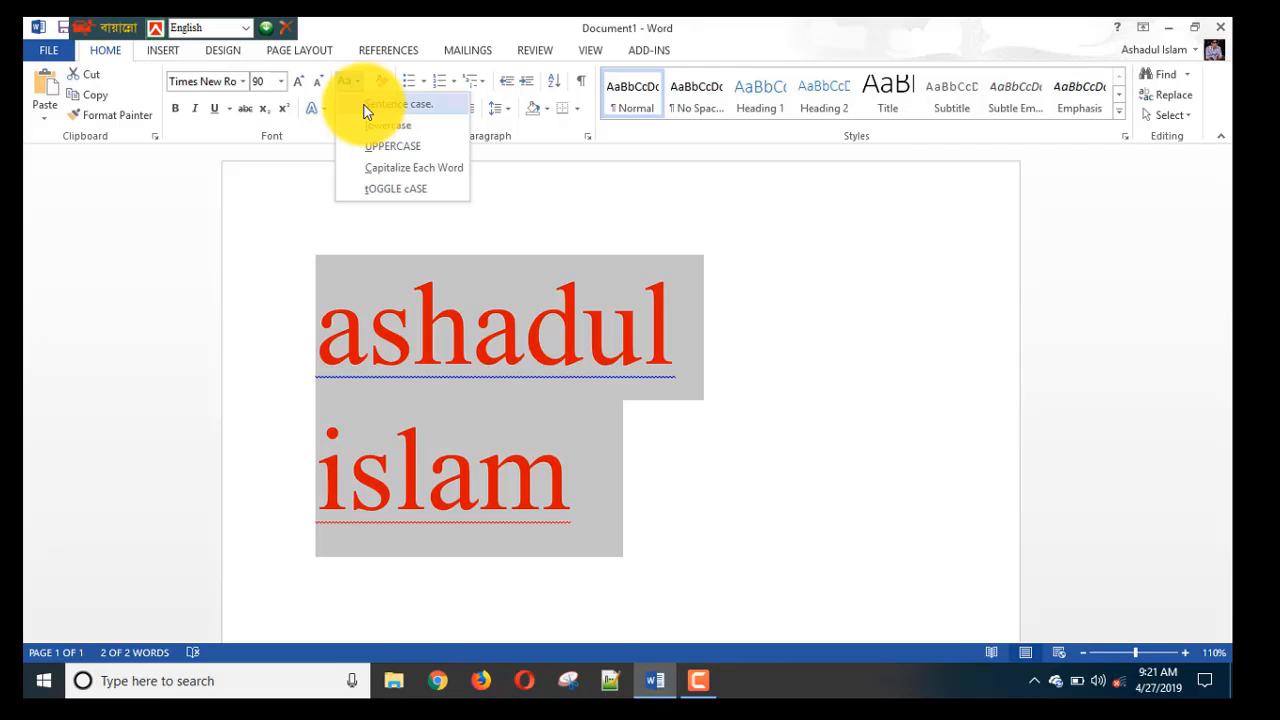
{"action": "left_click", "coordinate": [364, 105]}
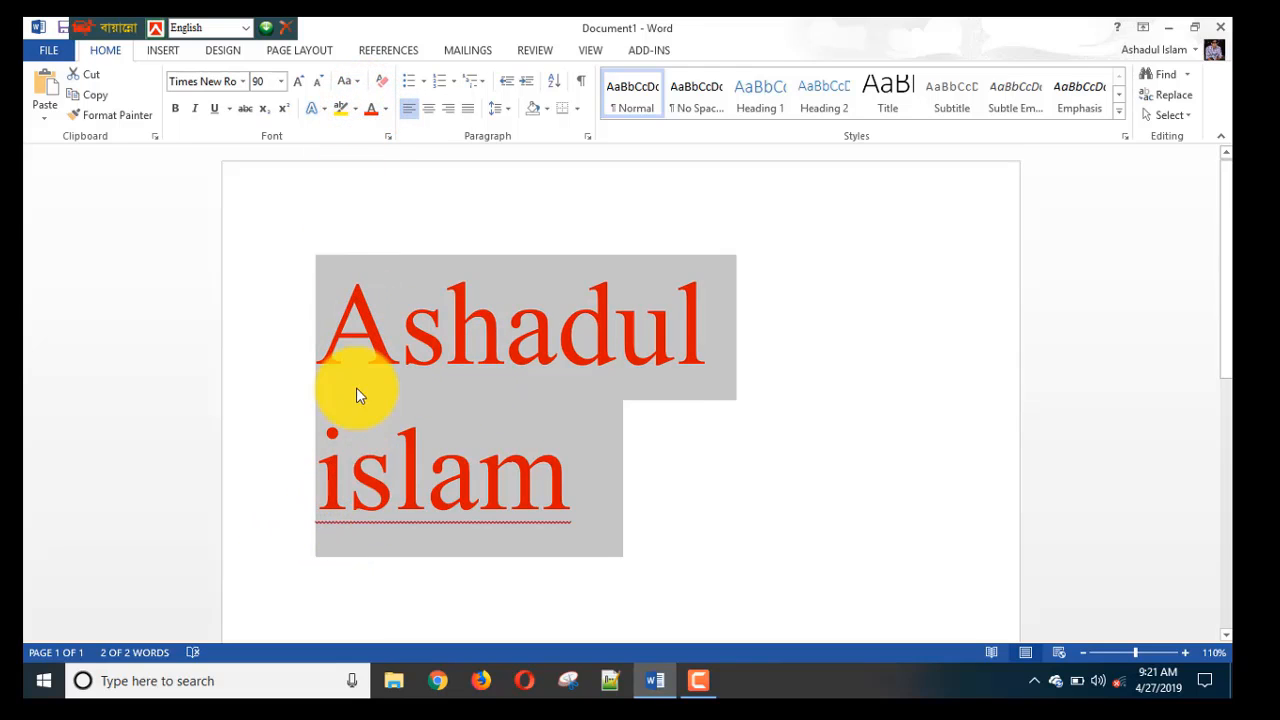
{"action": "left_click", "coordinate": [358, 80]}
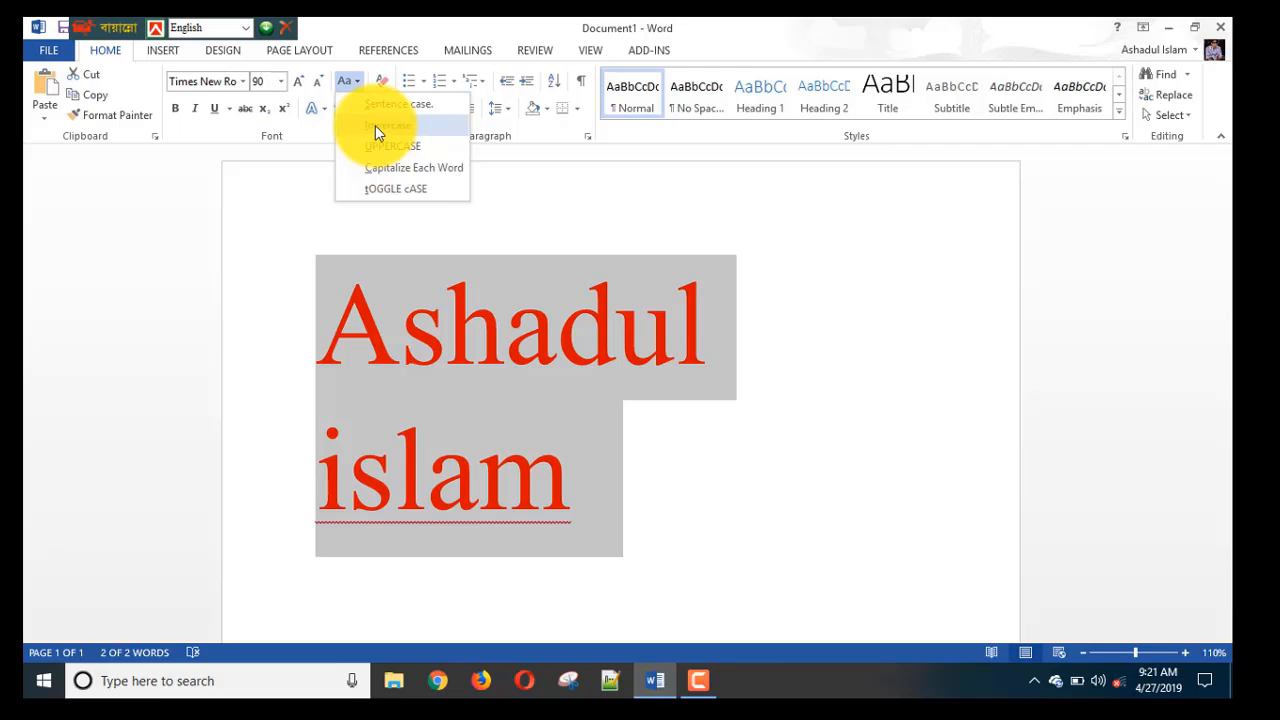
{"action": "left_click", "coordinate": [375, 125]}
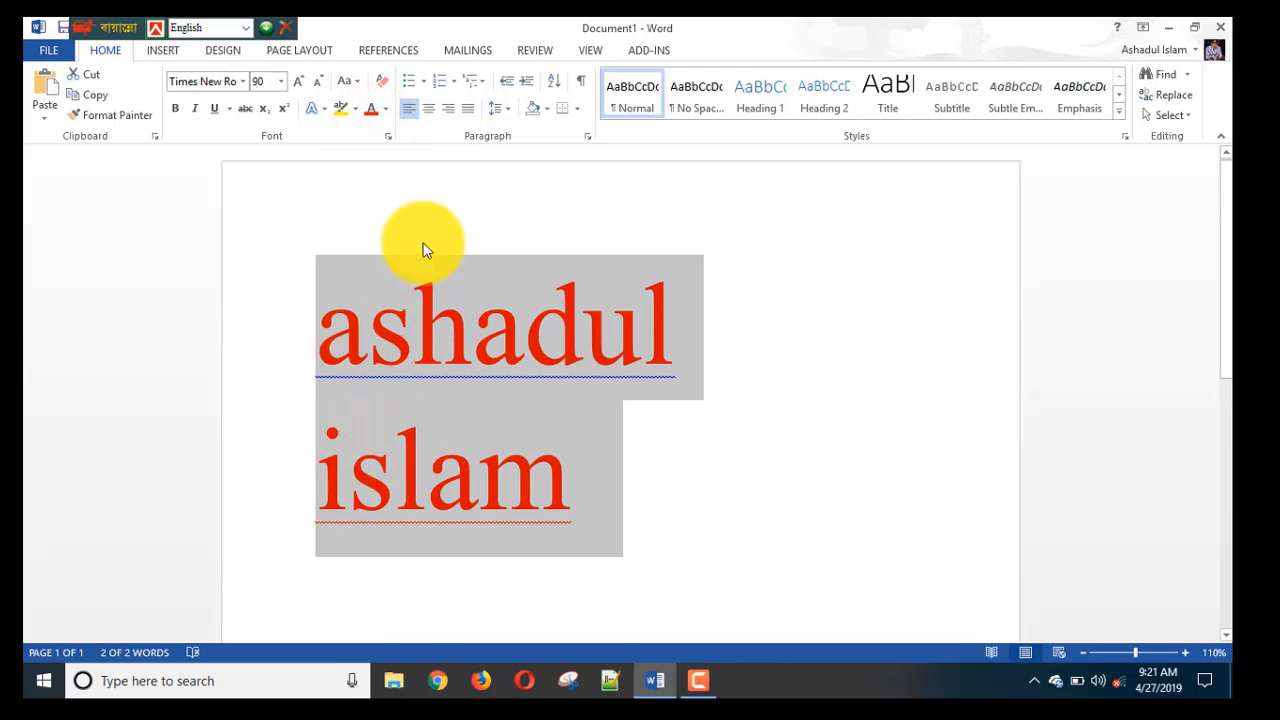
Convert the name to UPPERCASE.
{"action": "left_click", "coordinate": [358, 82]}
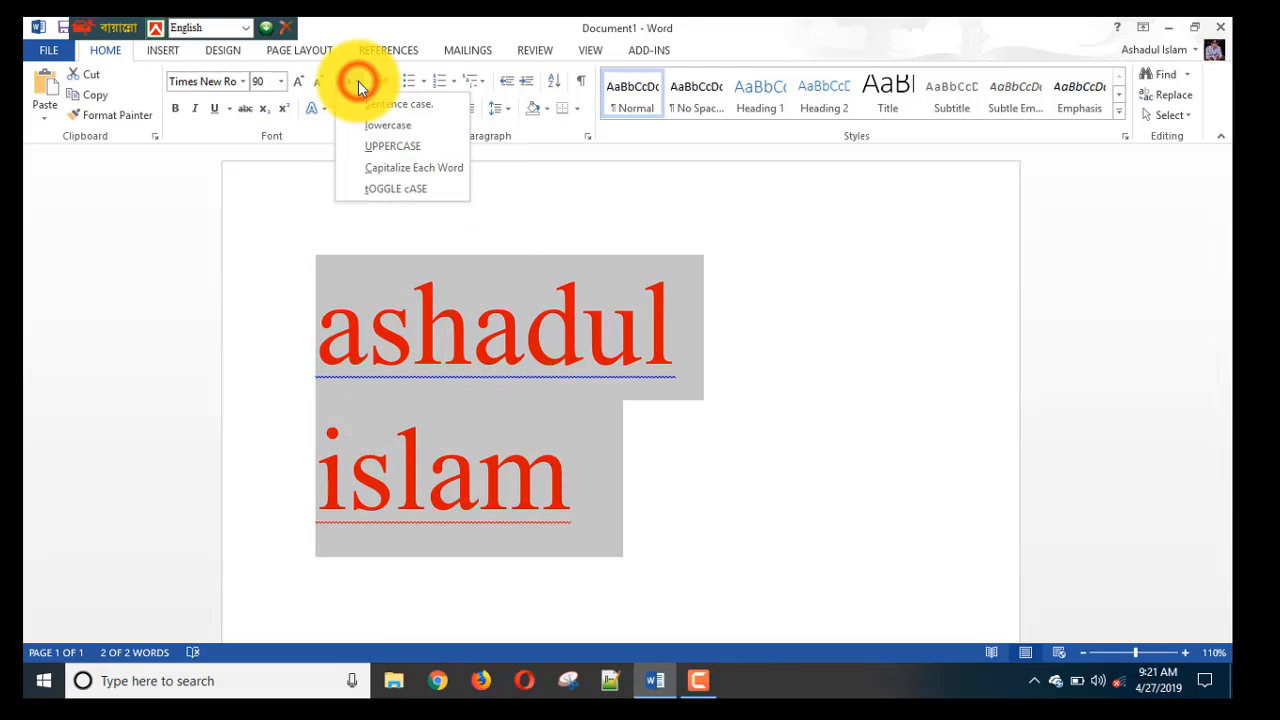
{"action": "left_click", "coordinate": [398, 148]}
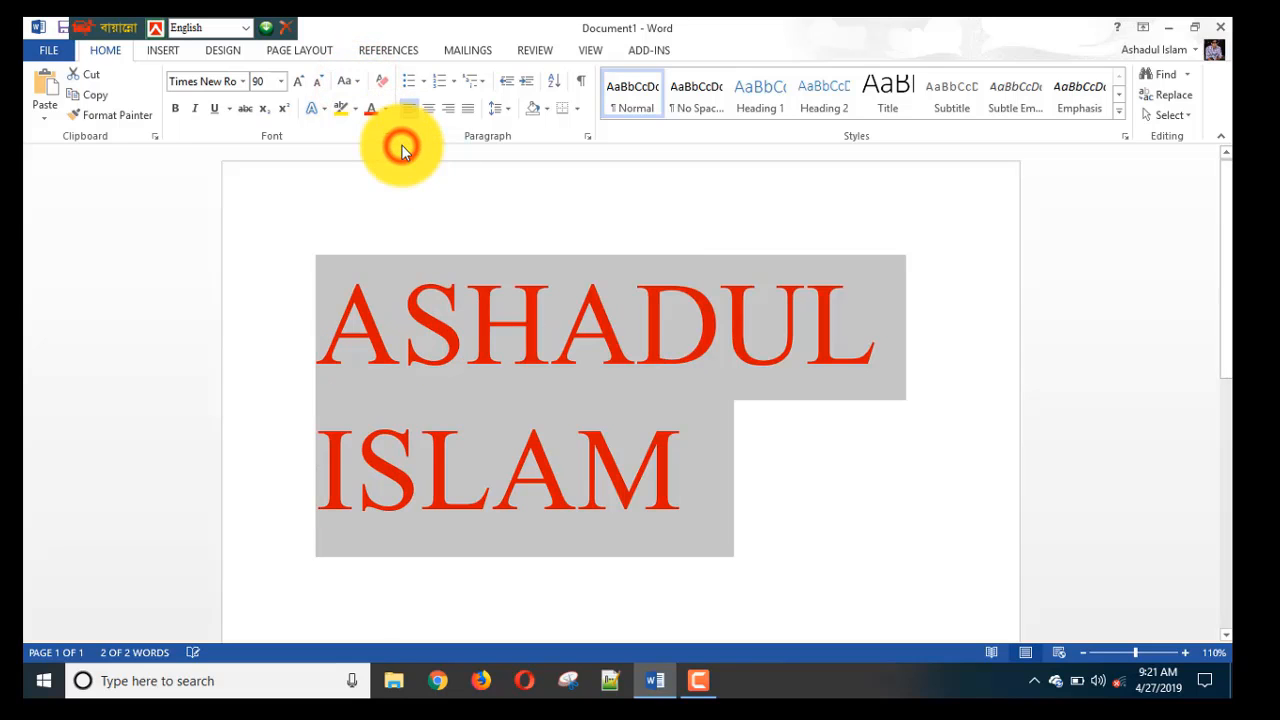
{"action": "left_click", "coordinate": [349, 83]}
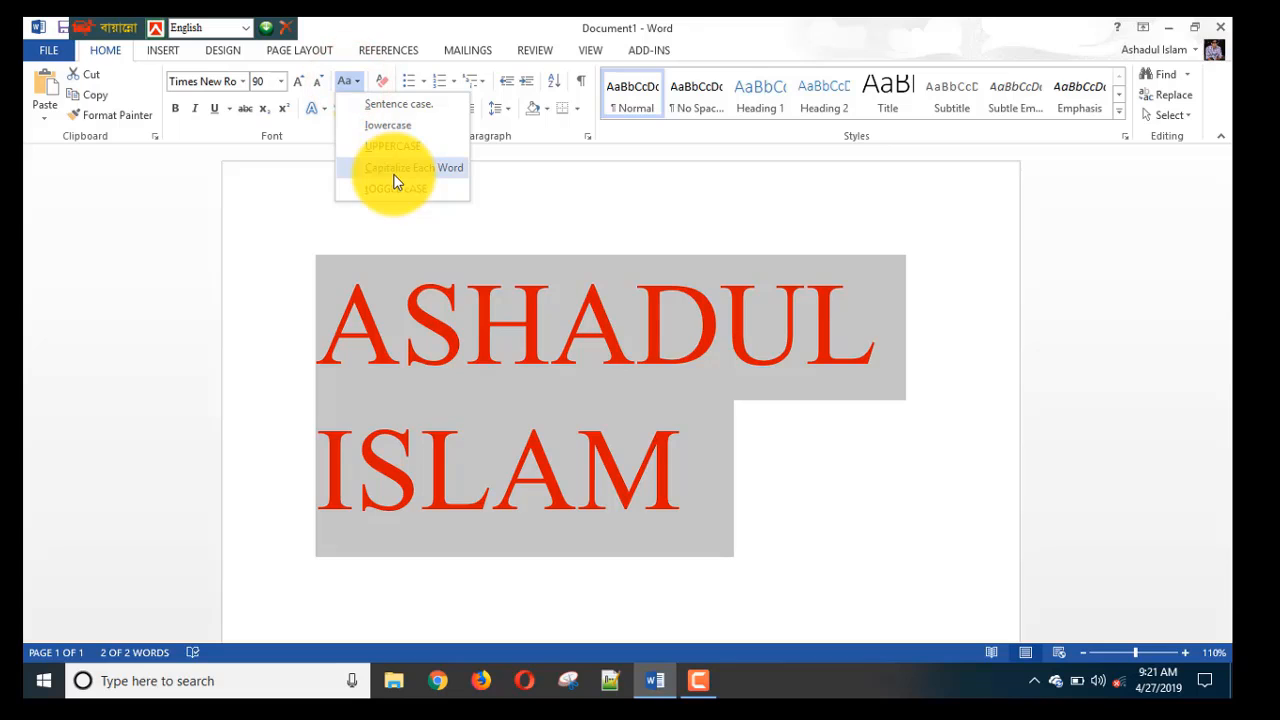
Apply Capitalize Each Word, try tOGGLE cASE, then return to Capitalize Each Word.
{"action": "left_click", "coordinate": [405, 168]}
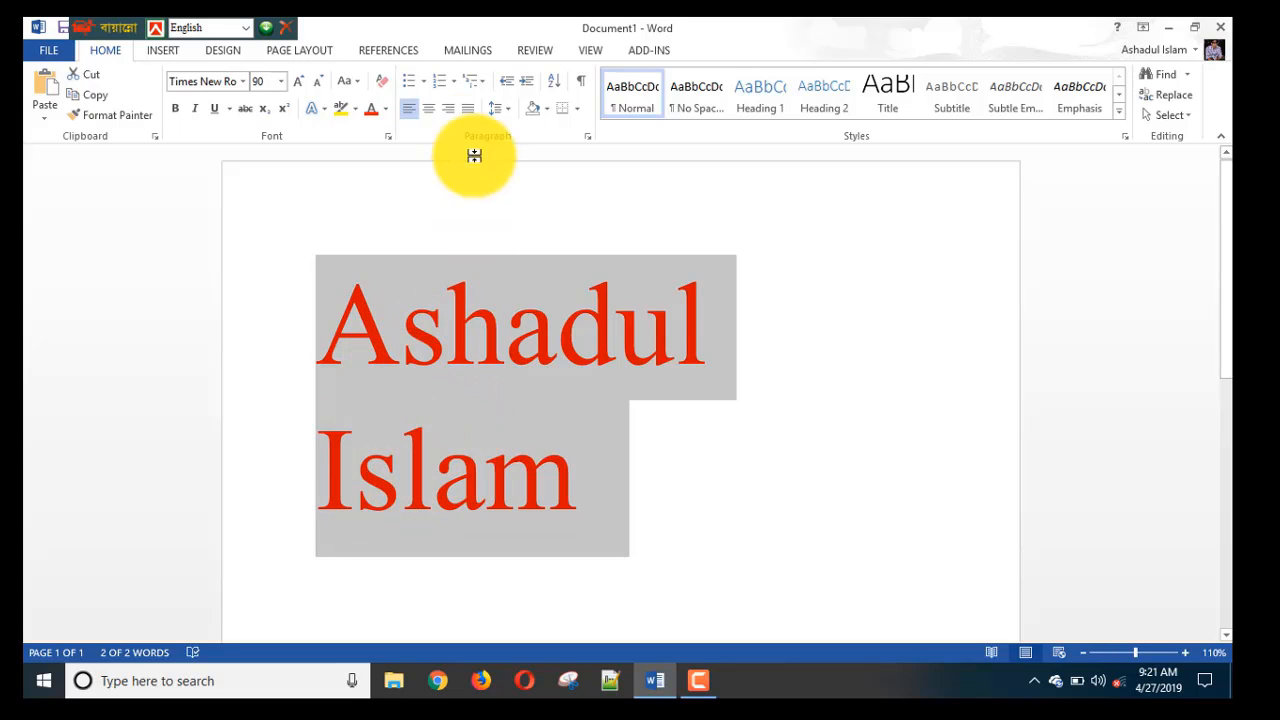
{"action": "left_click", "coordinate": [350, 80]}
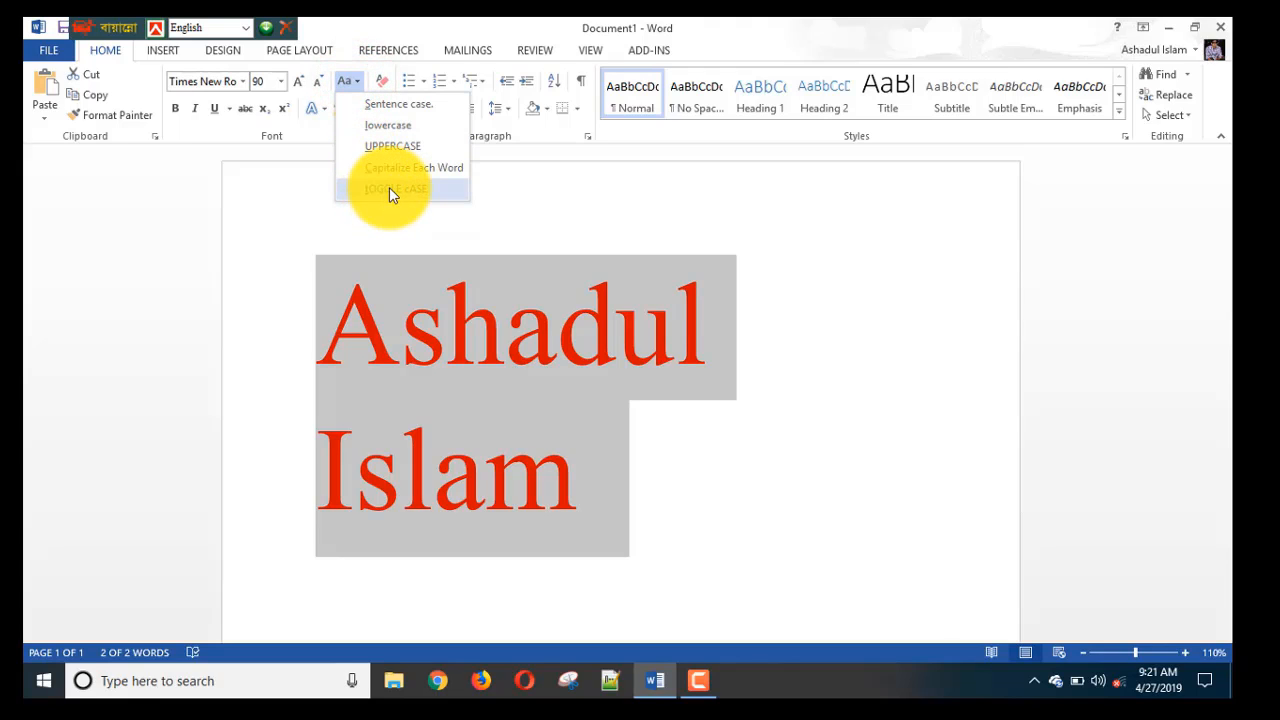
{"action": "left_click", "coordinate": [389, 187]}
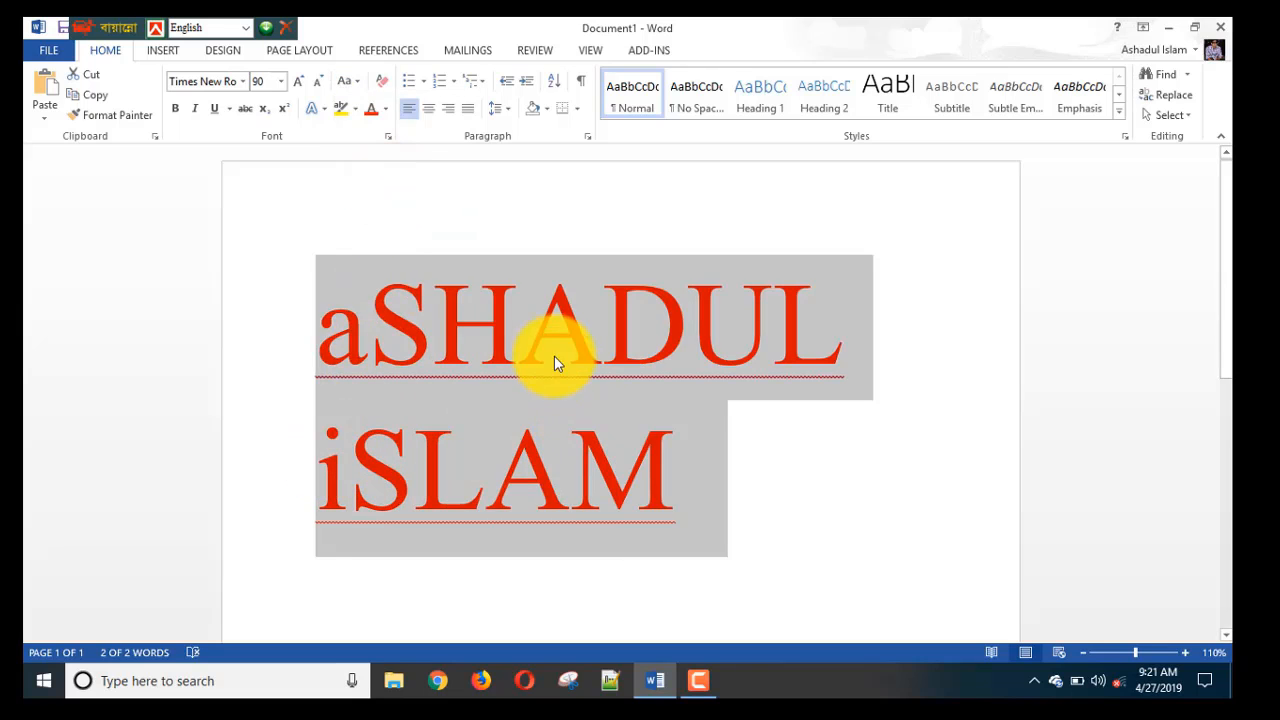
{"action": "left_click", "coordinate": [351, 81]}
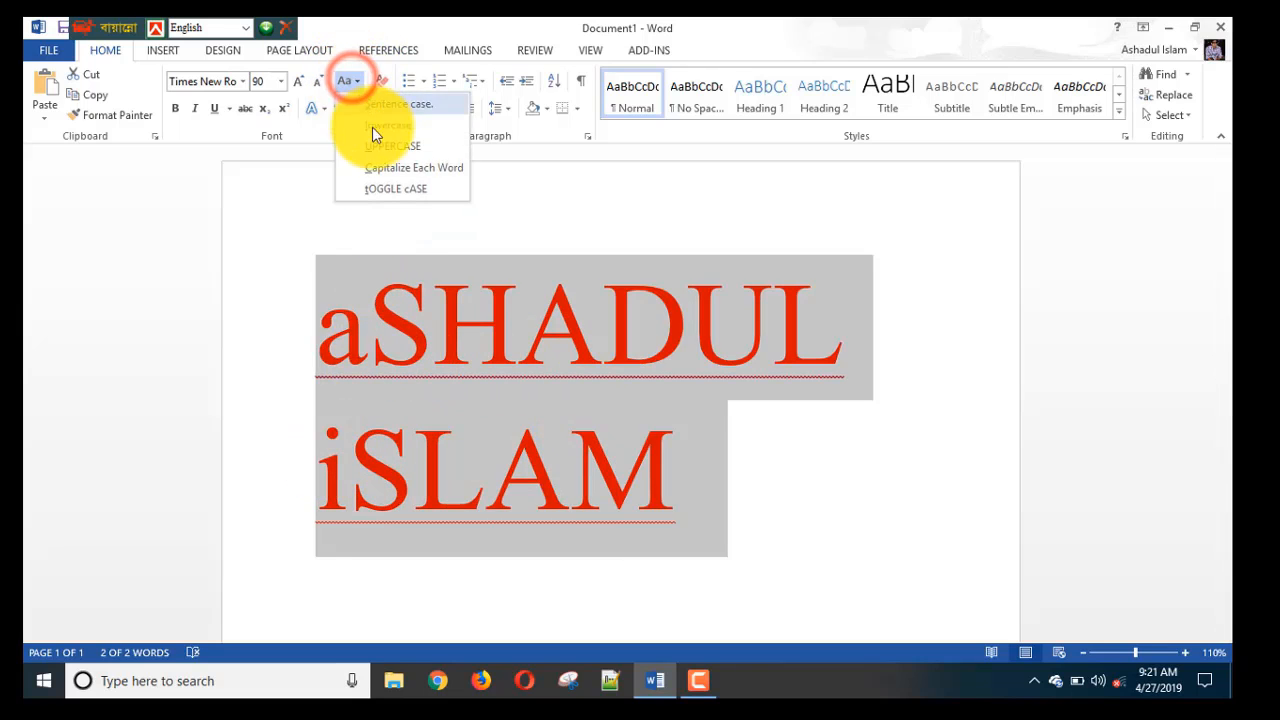
{"action": "left_click", "coordinate": [387, 170]}
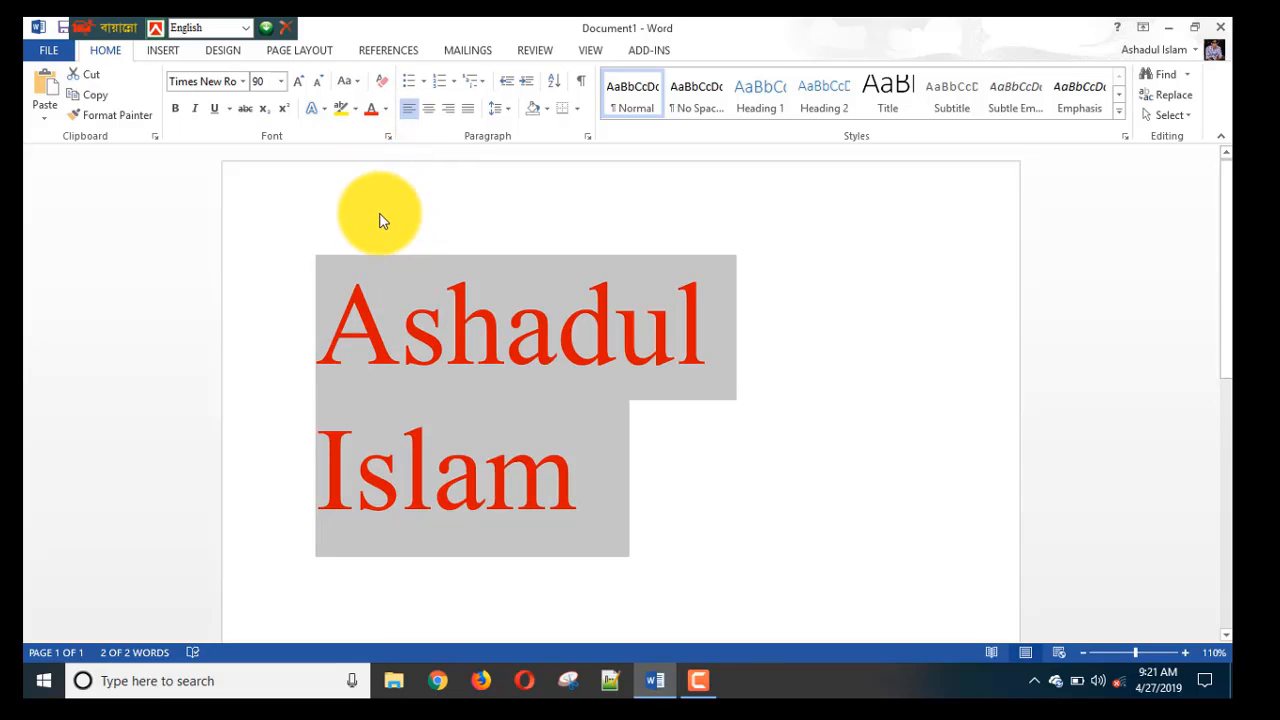
Clear all formatting from the name, then set its size to 26 pt and then 72 pt.
{"action": "left_click", "coordinate": [382, 86]}
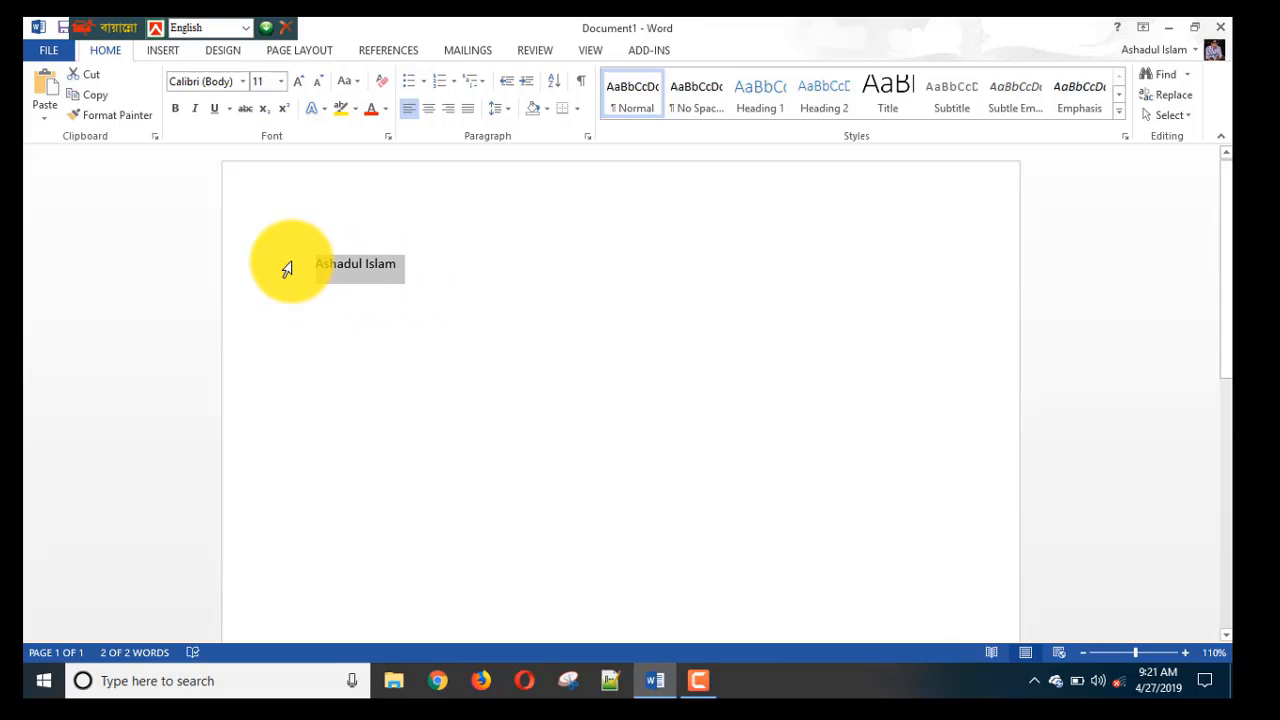
{"action": "left_click", "coordinate": [280, 82]}
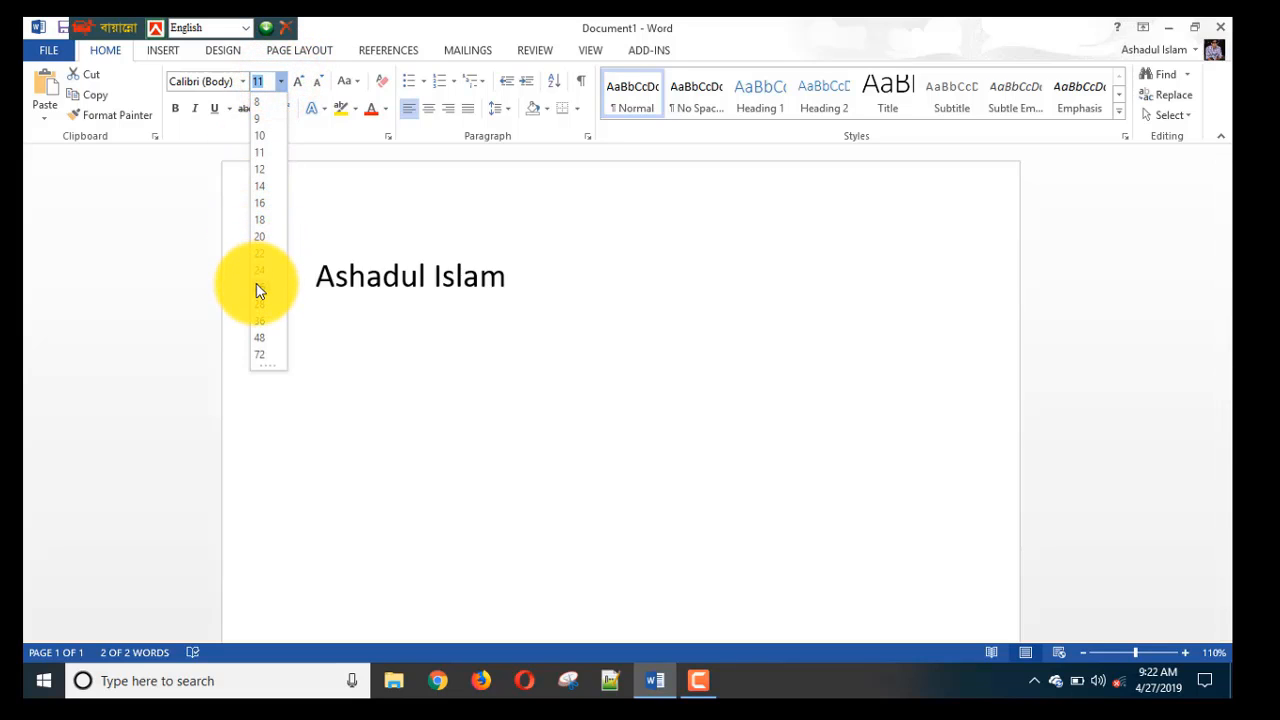
{"action": "left_click", "coordinate": [258, 286]}
{"action": "left_click", "coordinate": [283, 82]}
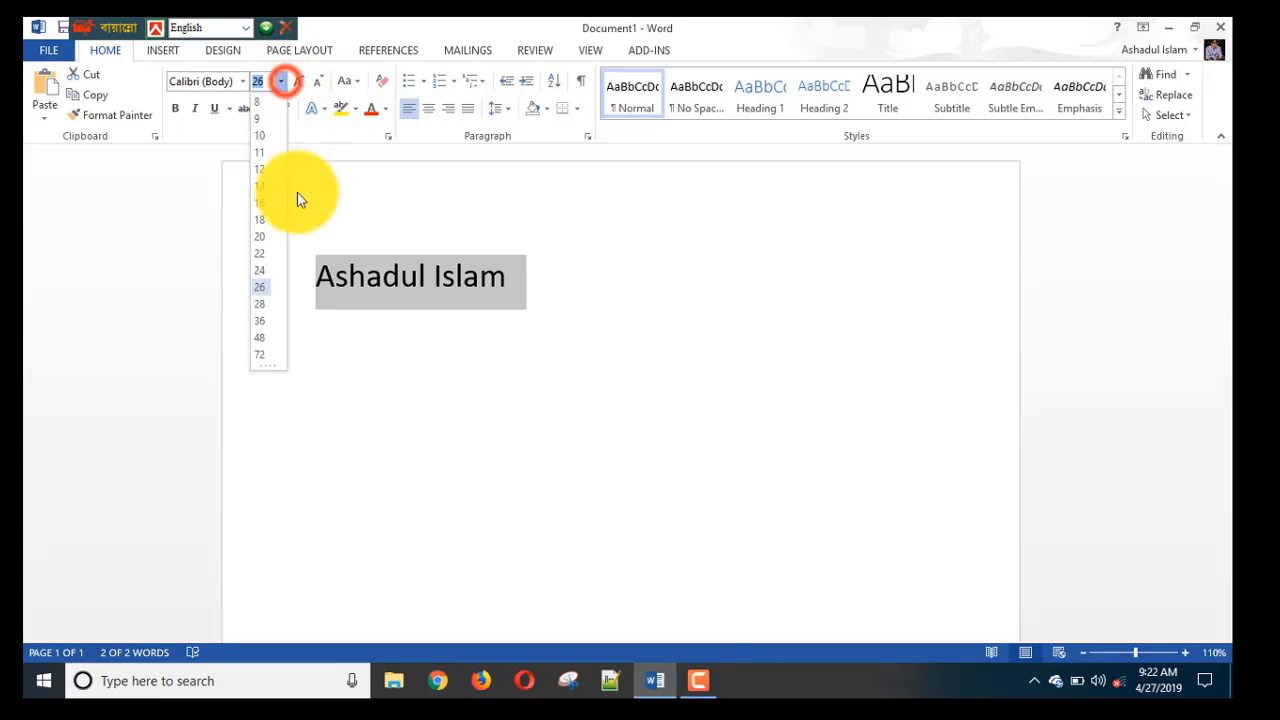
{"action": "left_click", "coordinate": [265, 352]}
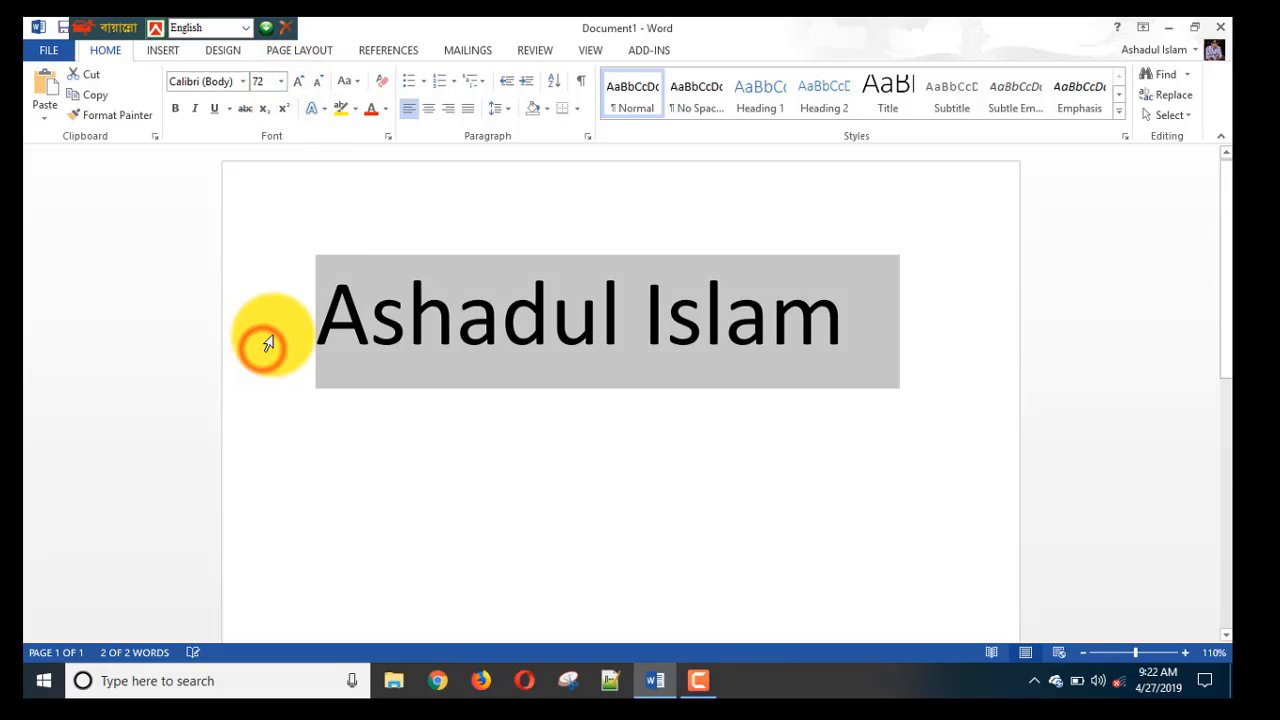
Set the name to Times New Roman and make it bold, italic and underlined.
{"action": "left_click", "coordinate": [243, 84]}
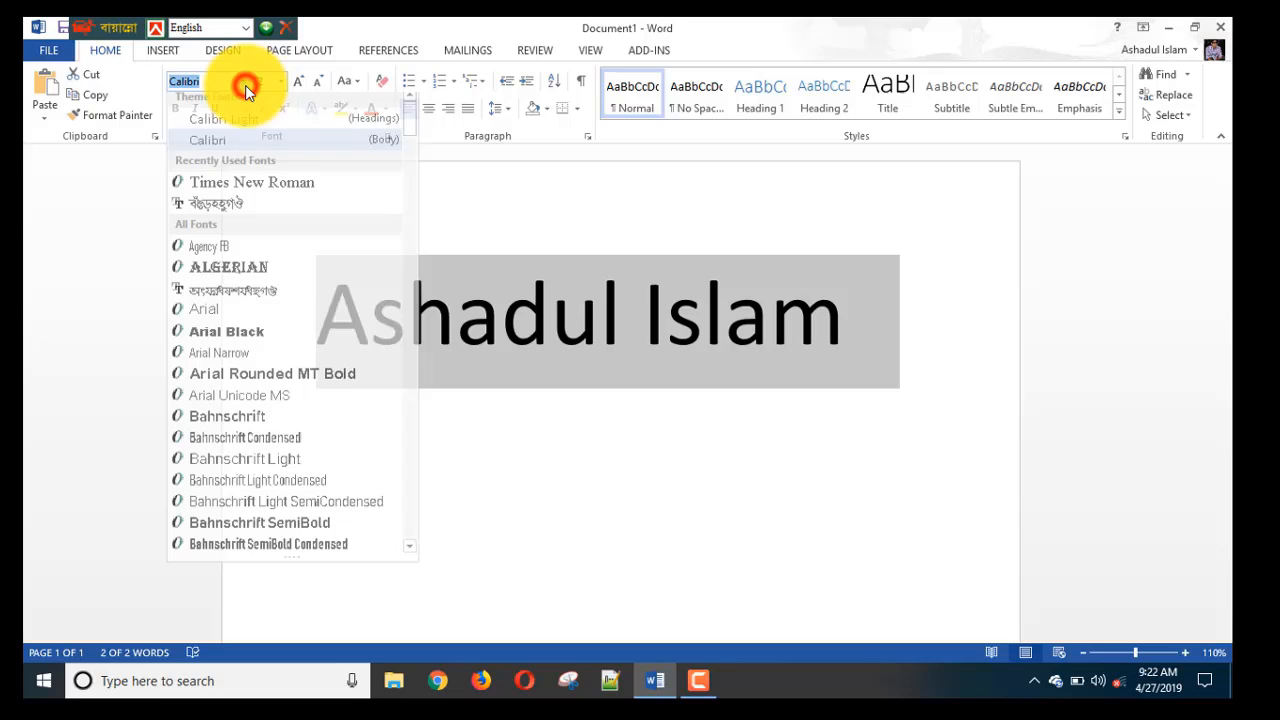
{"action": "left_click", "coordinate": [248, 189]}
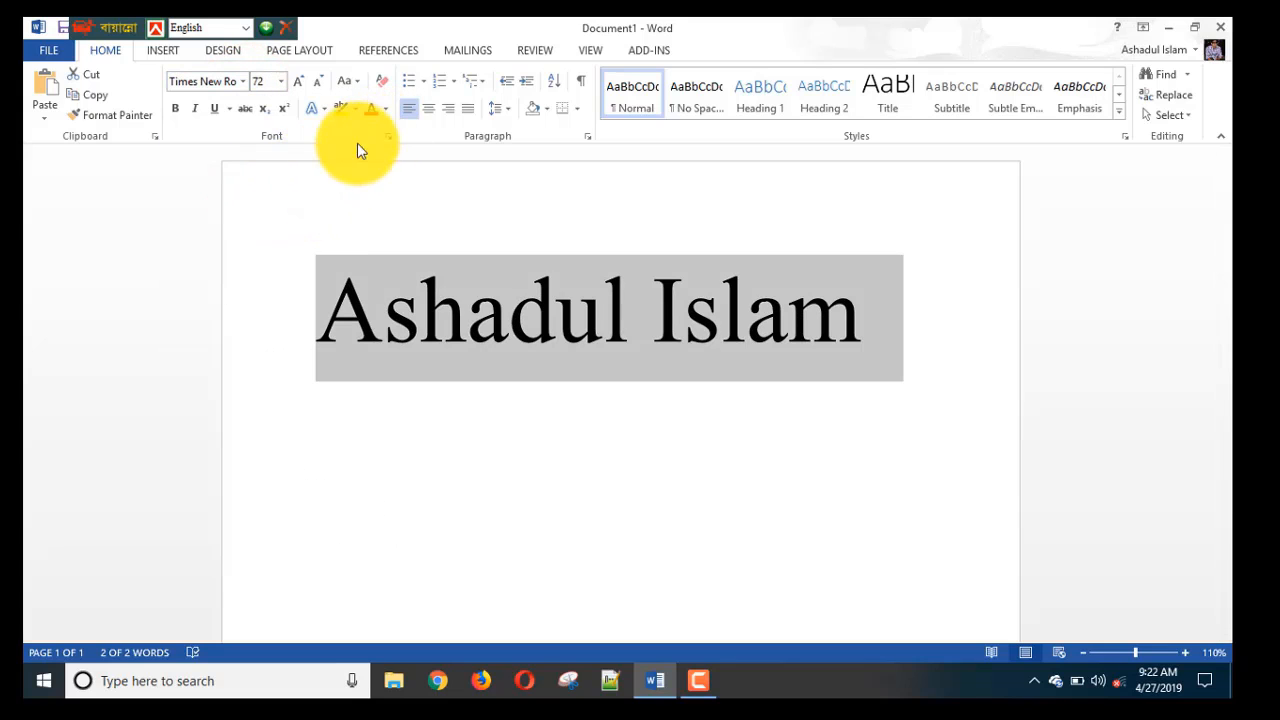
{"action": "left_click", "coordinate": [174, 107]}
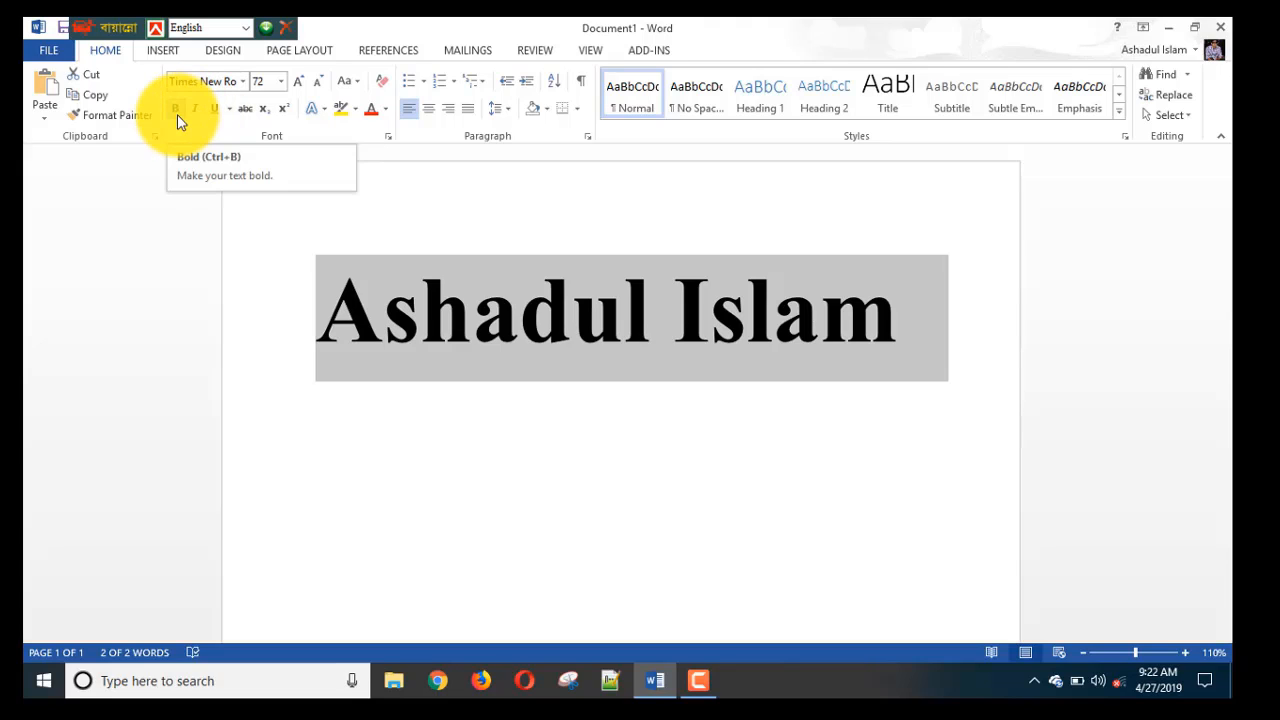
{"action": "left_click", "coordinate": [190, 117]}
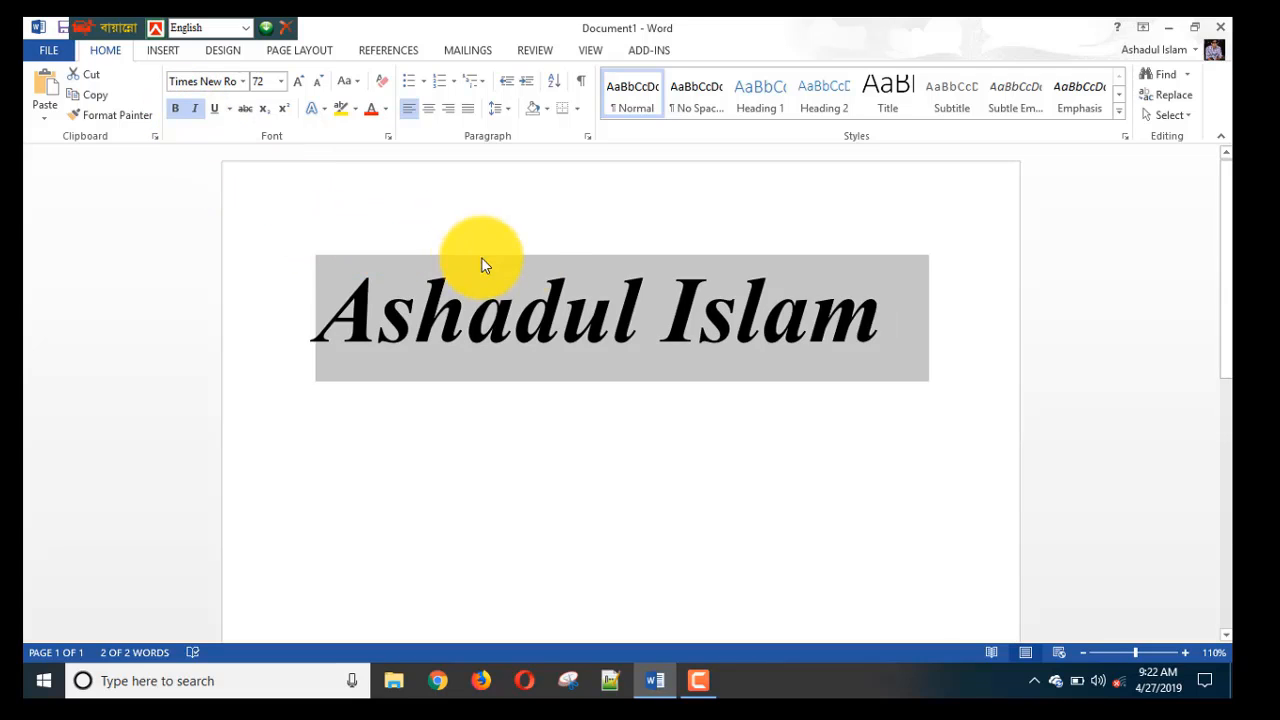
{"action": "left_click", "coordinate": [218, 115]}
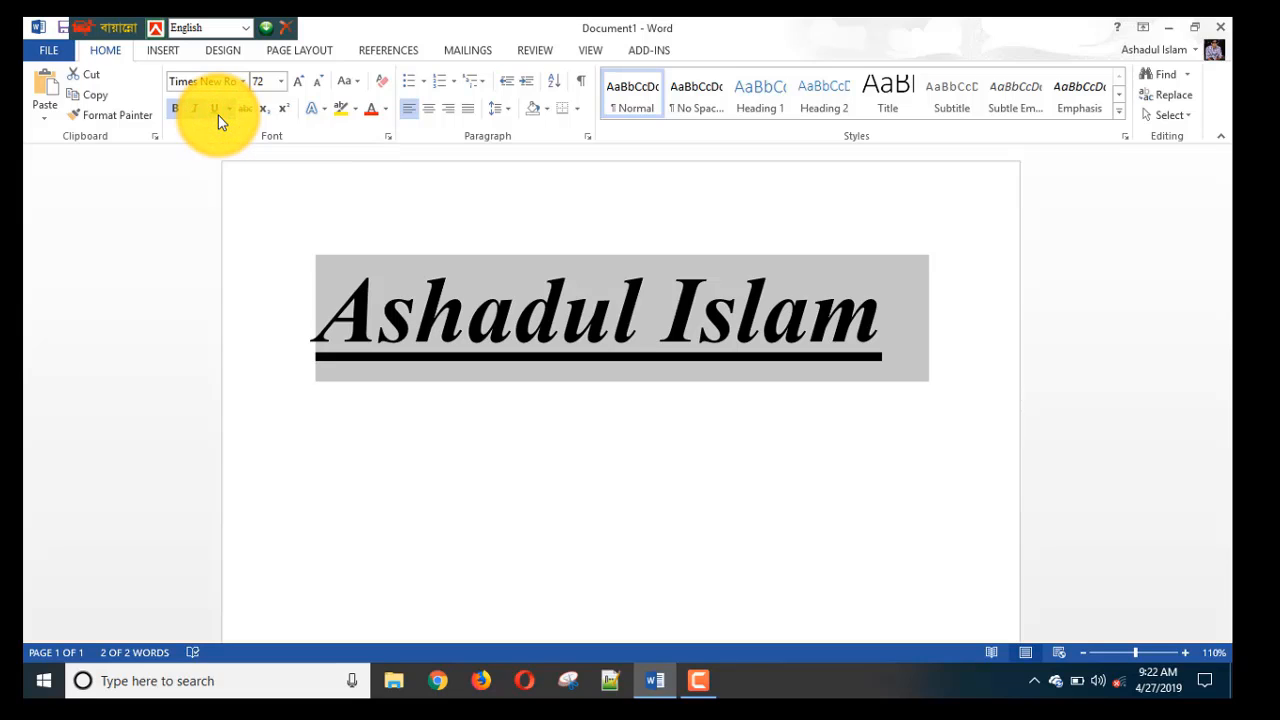
{"action": "left_click", "coordinate": [229, 109]}
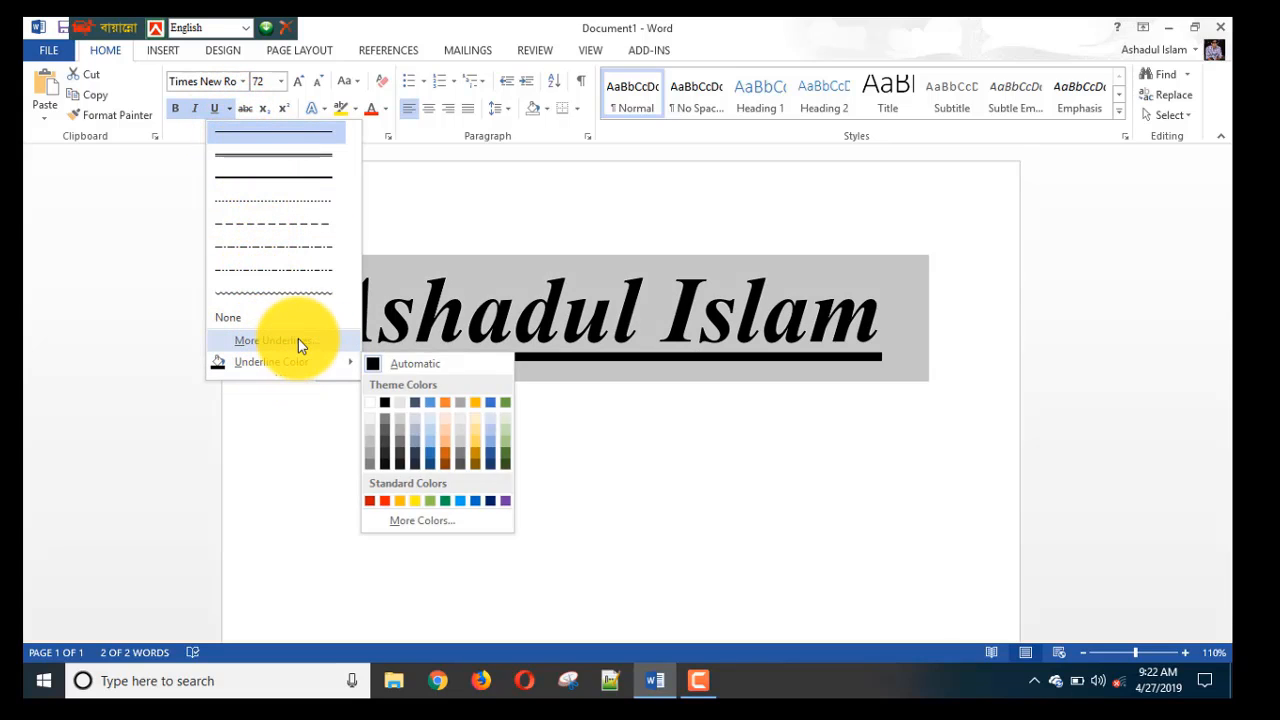
Give the name a thick dashed underline, toggling strikethrough on and off.
{"action": "mouse_move", "coordinate": [306, 363]}
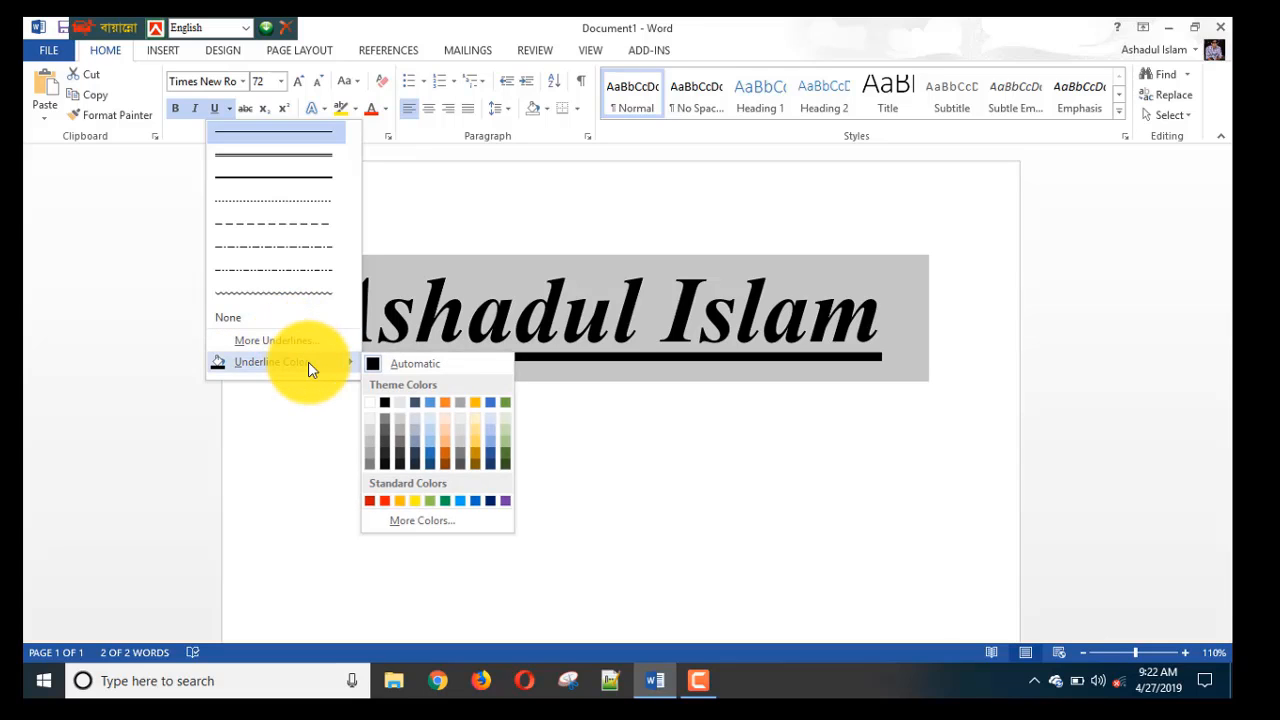
{"action": "left_click", "coordinate": [297, 226]}
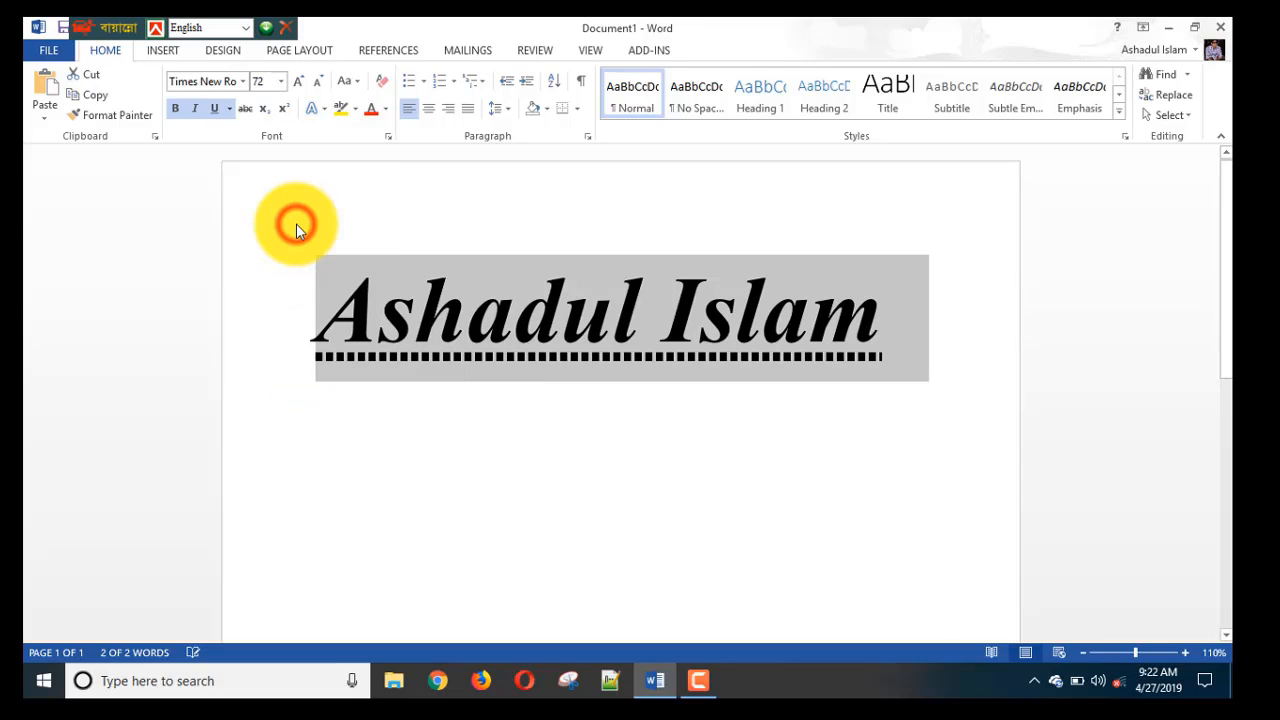
{"action": "left_click", "coordinate": [248, 112]}
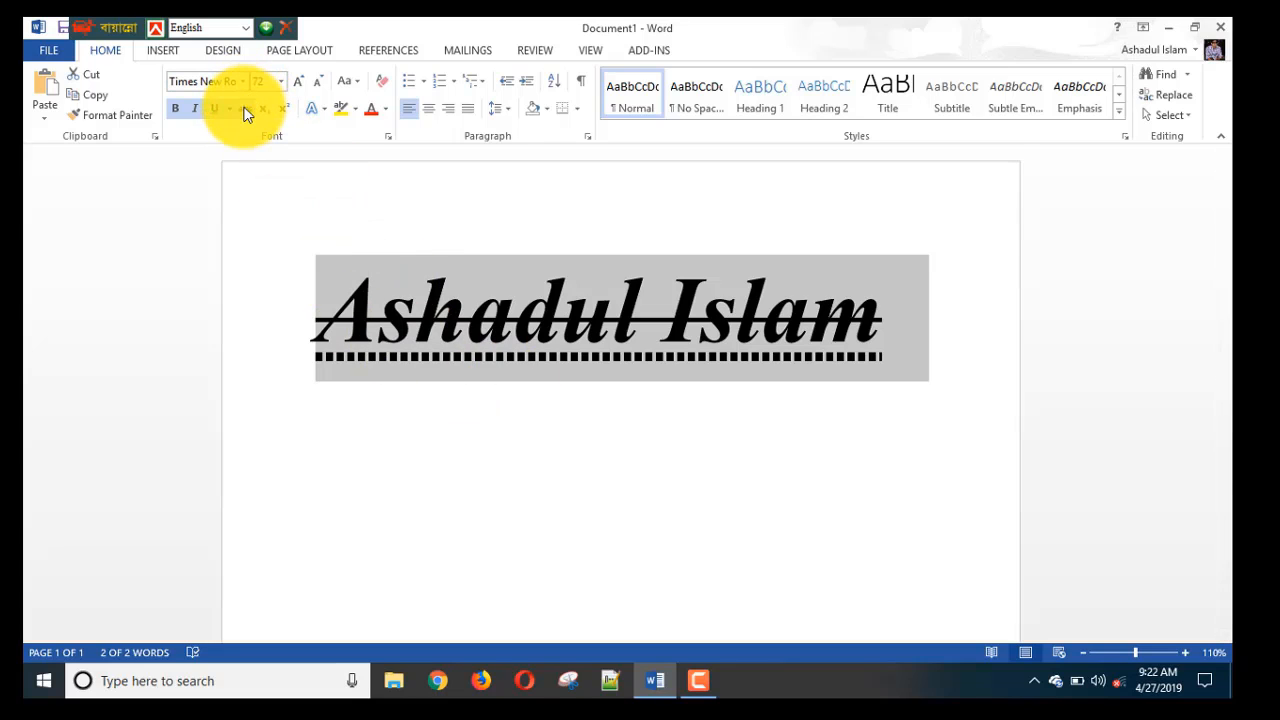
{"action": "left_click", "coordinate": [245, 110]}
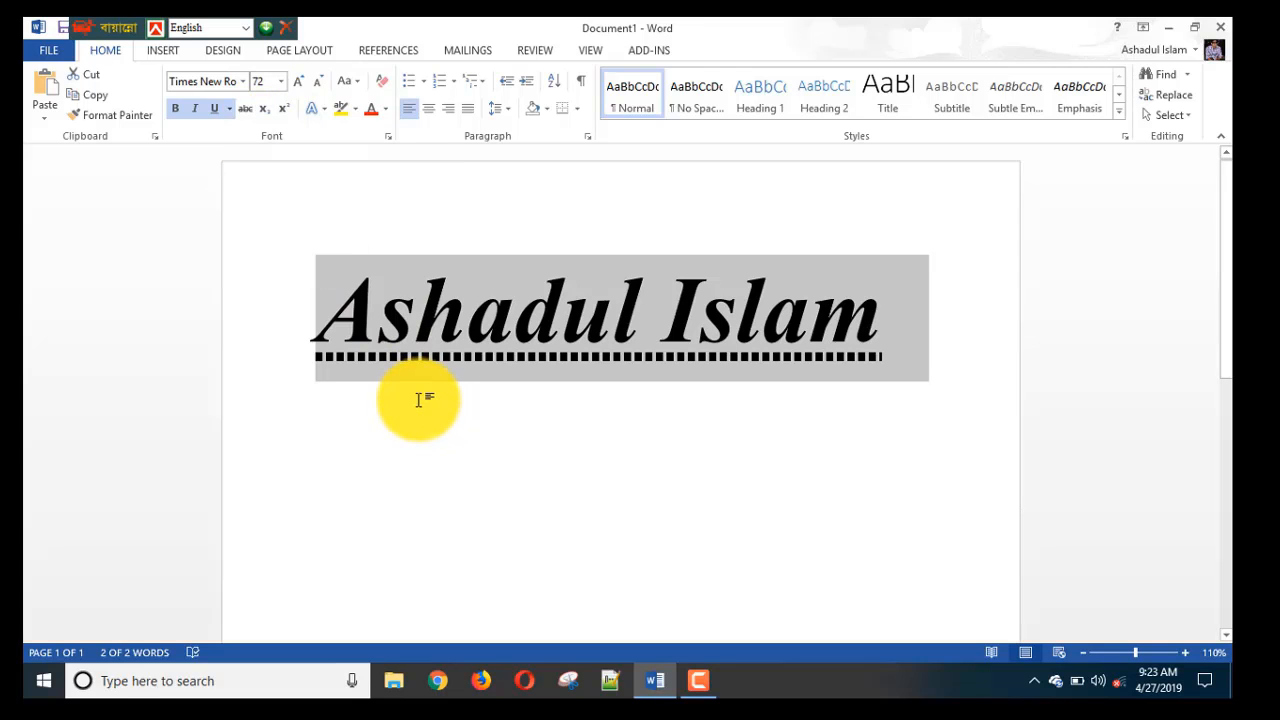
Type H2o on a new line below the name and make its 2 subscript.
{"action": "left_click", "coordinate": [320, 400]}
{"action": "key", "text": "Return"}
{"action": "type", "text": "H2o"}
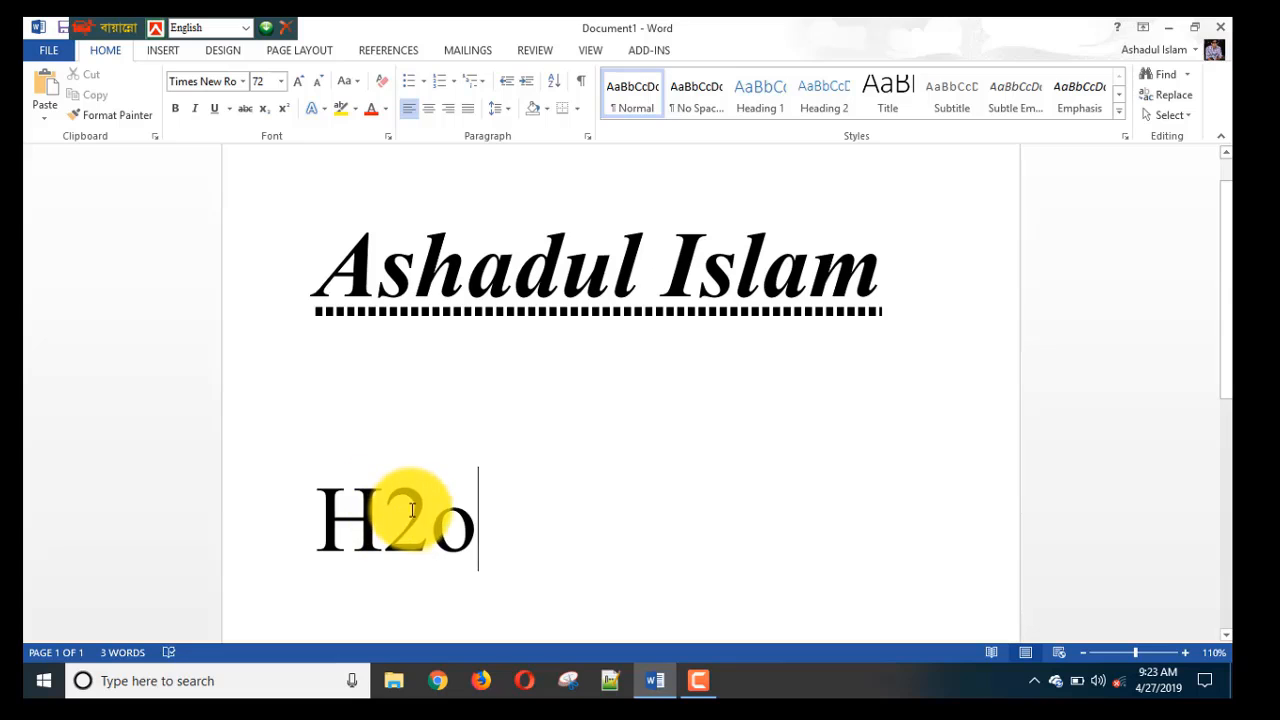
{"action": "left_click_drag", "start_coordinate": [420, 510], "coordinate": [385, 515]}
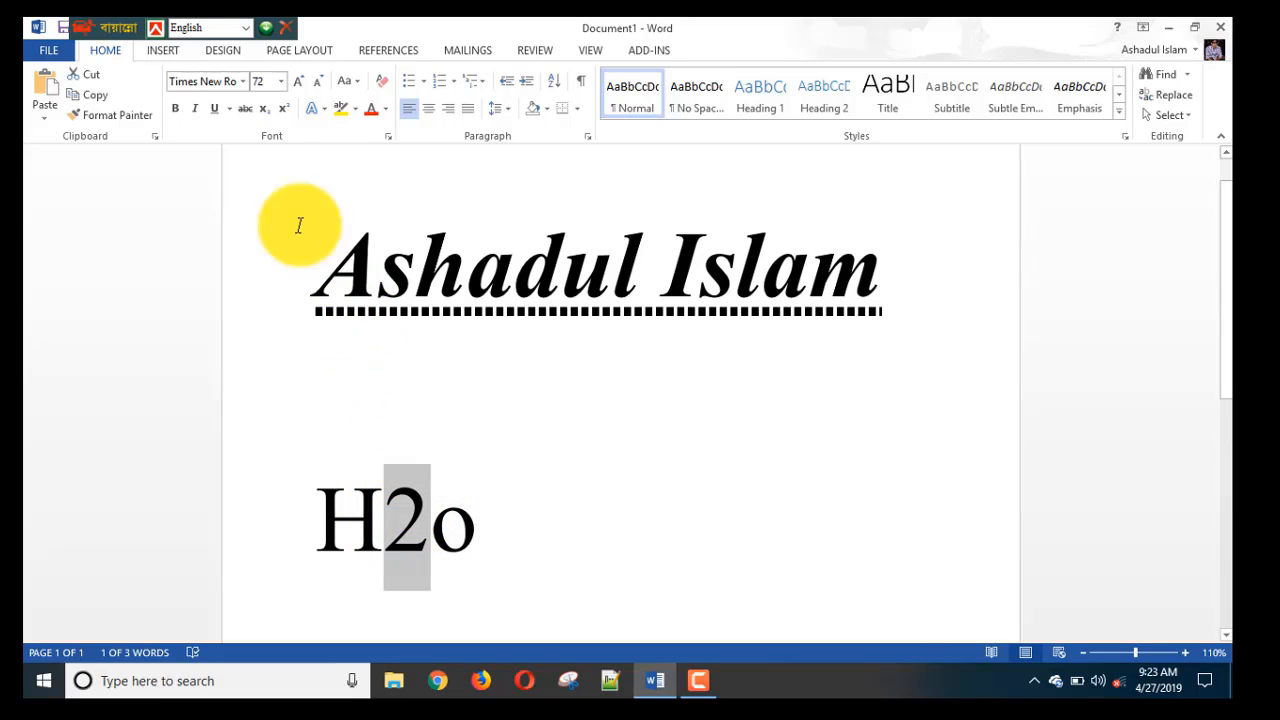
{"action": "left_click", "coordinate": [265, 111]}
Add a2 beneath H2o and raise its 2 to superscript, giving a².
{"action": "left_click_drag", "start_coordinate": [481, 472], "coordinate": [547, 497]}
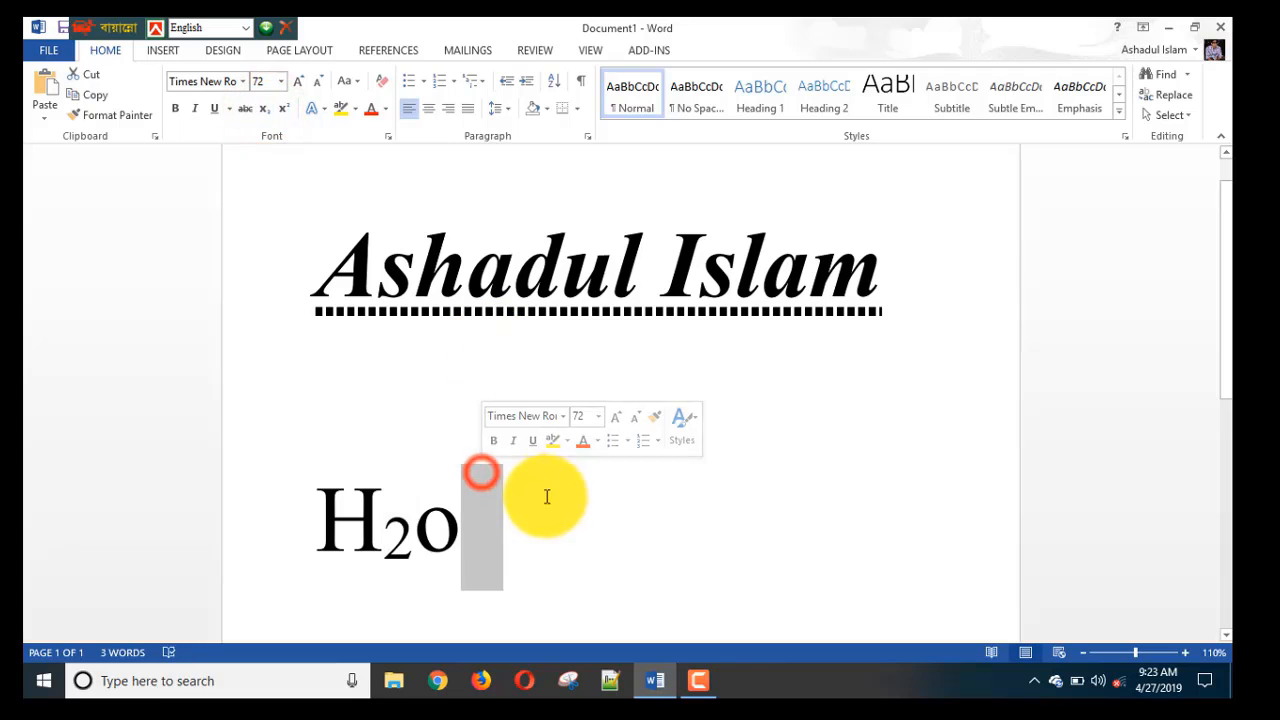
{"action": "scroll", "coordinate": [591, 508], "scroll_direction": "down", "scroll_amount": 1}
{"action": "left_click", "coordinate": [643, 486]}
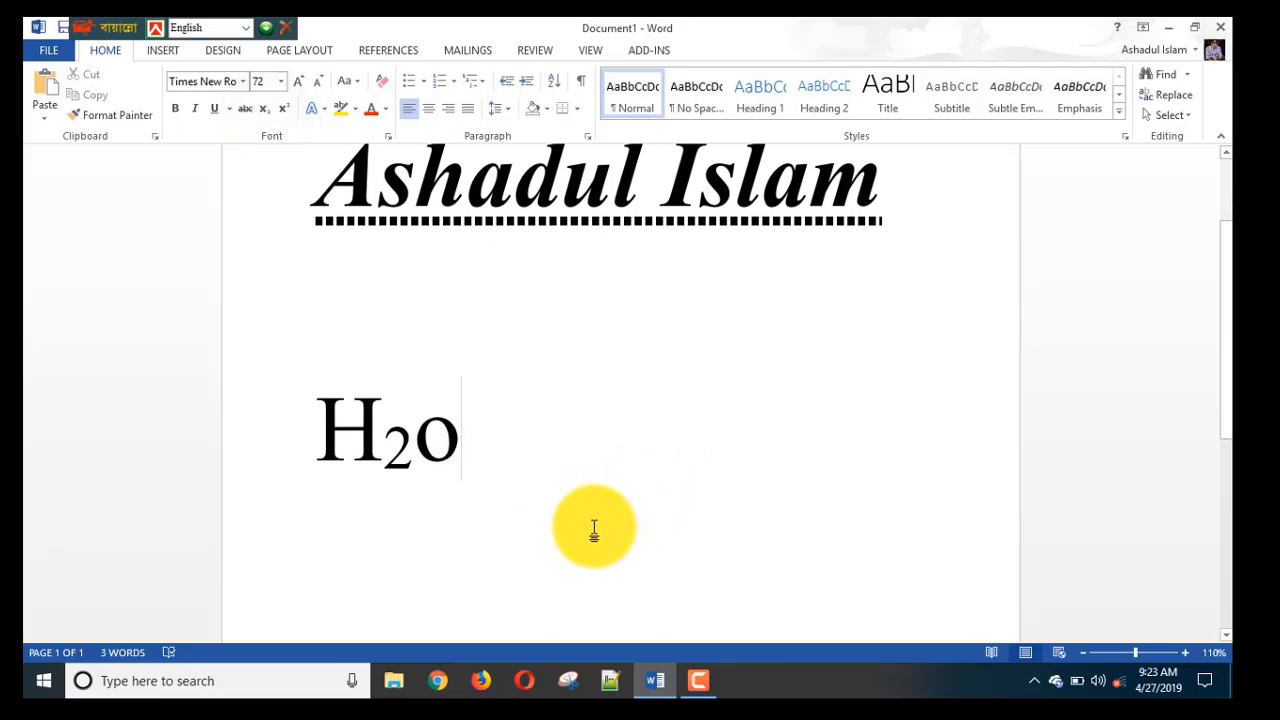
{"action": "type", "text": "a2"}
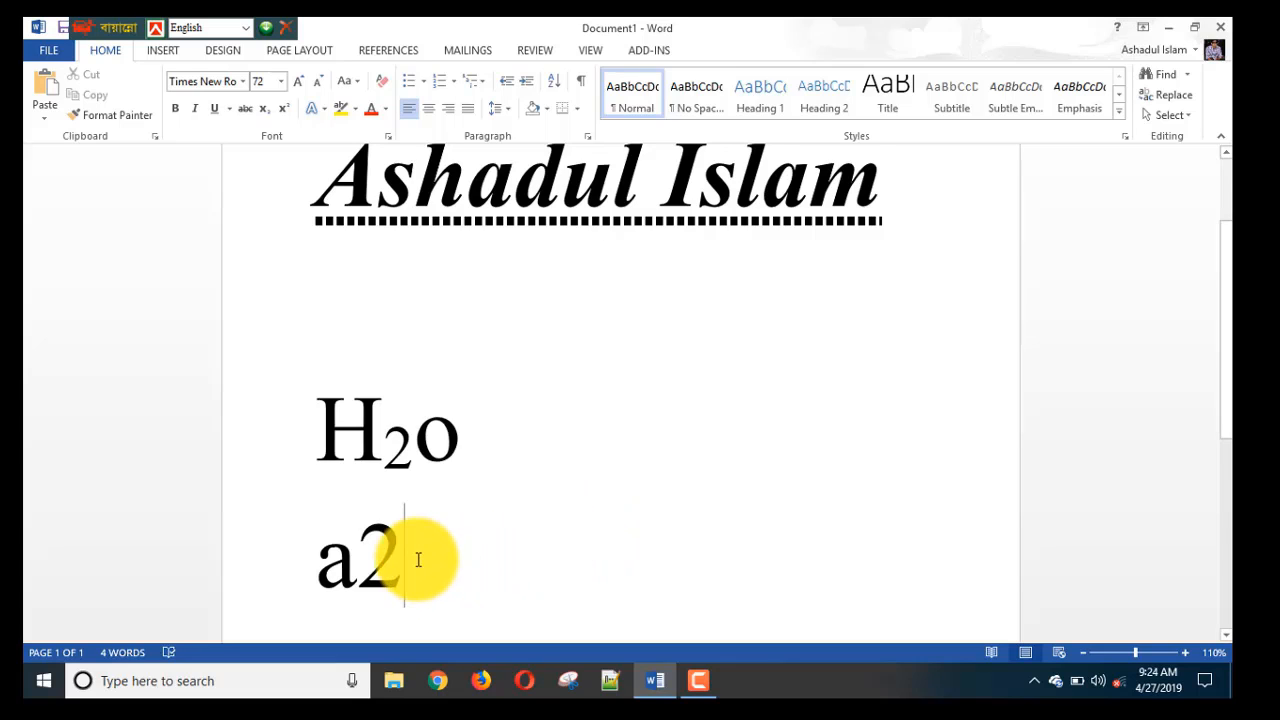
{"action": "left_click_drag", "start_coordinate": [411, 539], "coordinate": [358, 545]}
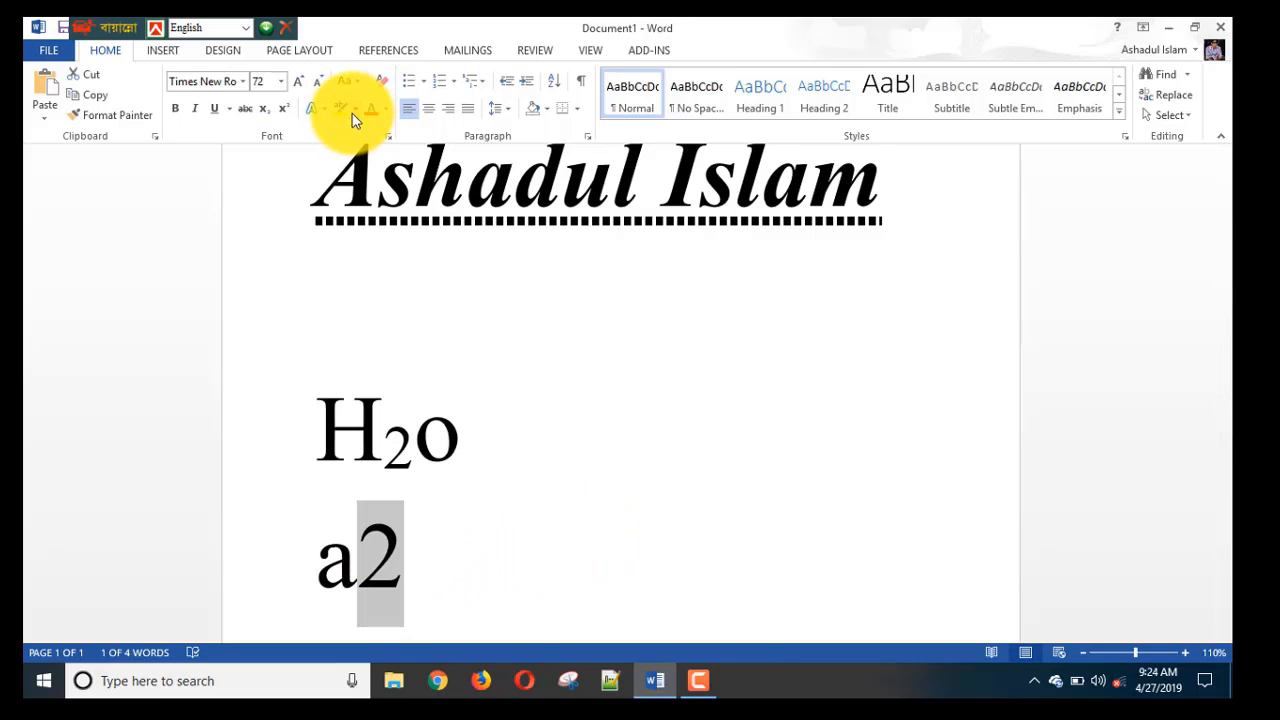
{"action": "left_click", "coordinate": [287, 110]}
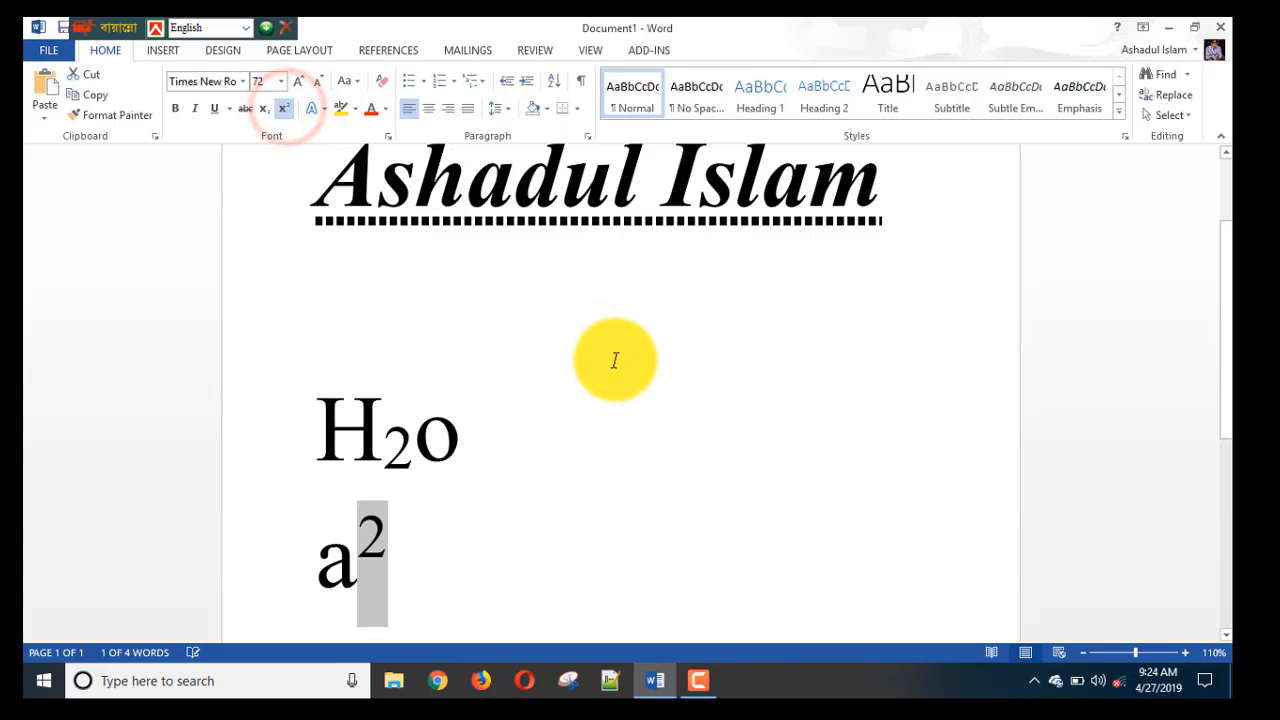
{"action": "left_click", "coordinate": [562, 550]}
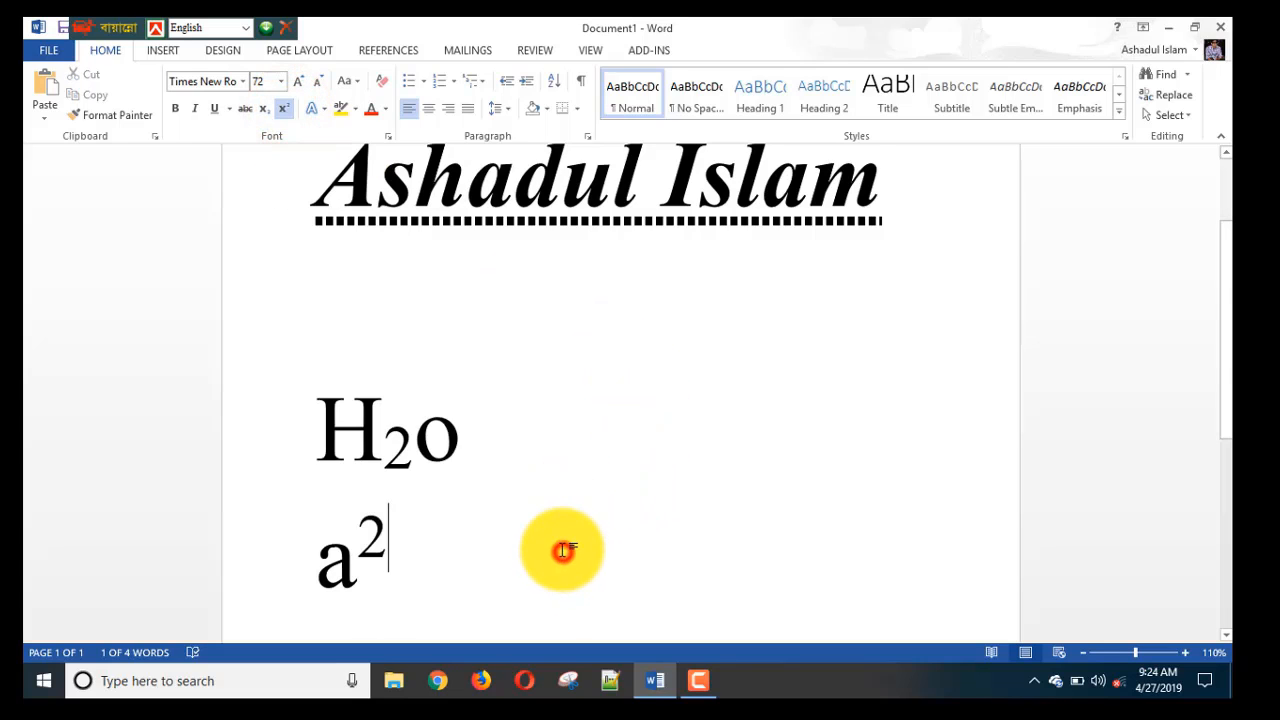
{"action": "left_click", "coordinate": [320, 110]}
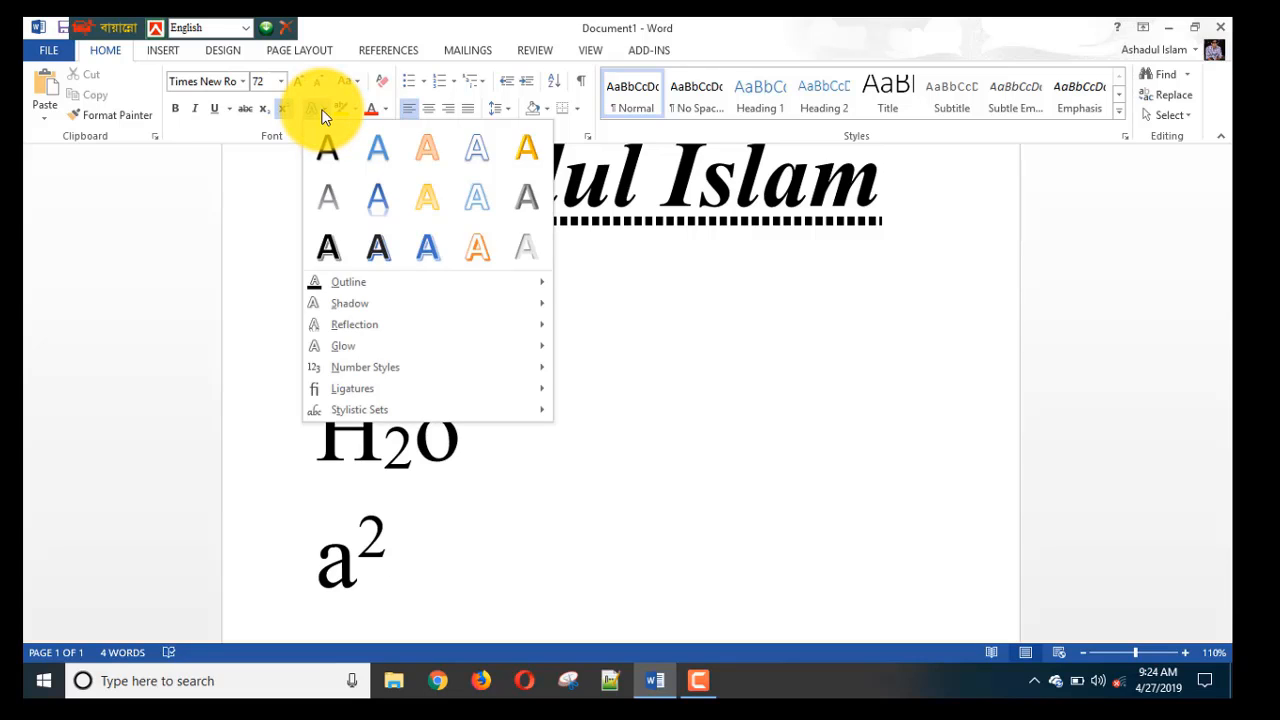
{"action": "left_click", "coordinate": [733, 435]}
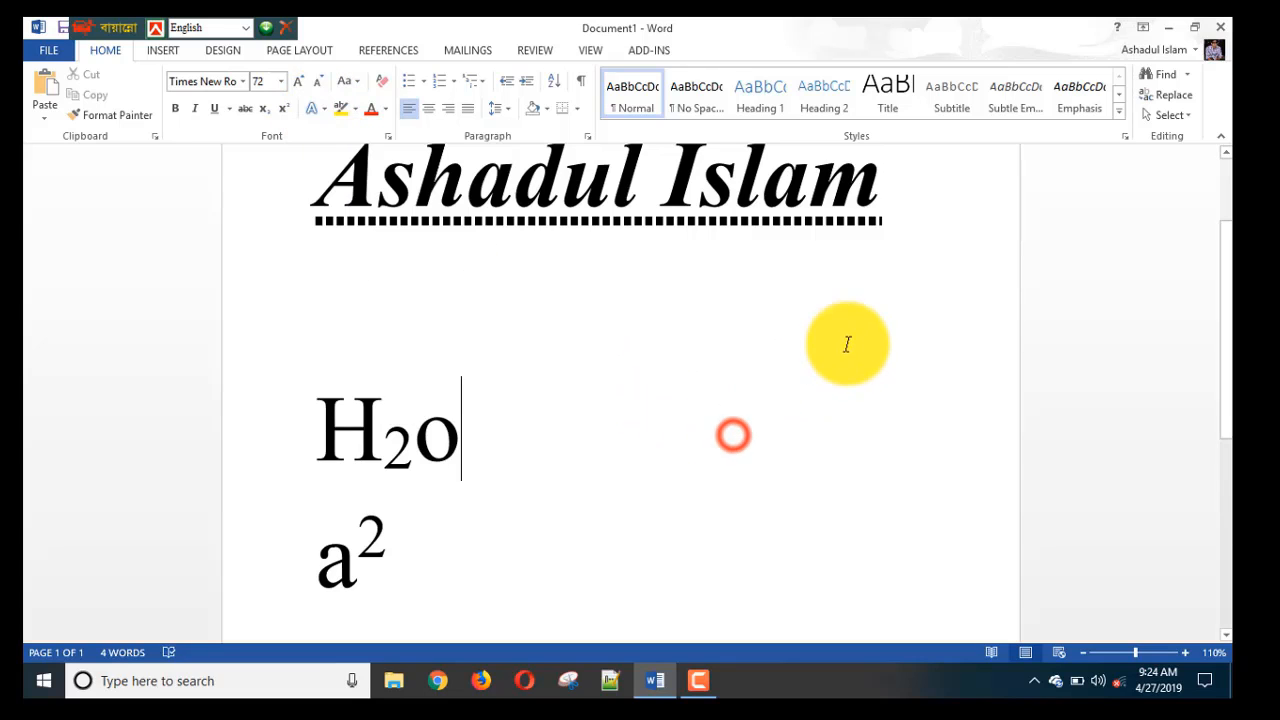
{"action": "scroll", "coordinate": [847, 344], "scroll_direction": "up", "scroll_amount": 3}
{"action": "left_click_drag", "start_coordinate": [971, 314], "coordinate": [271, 294]}
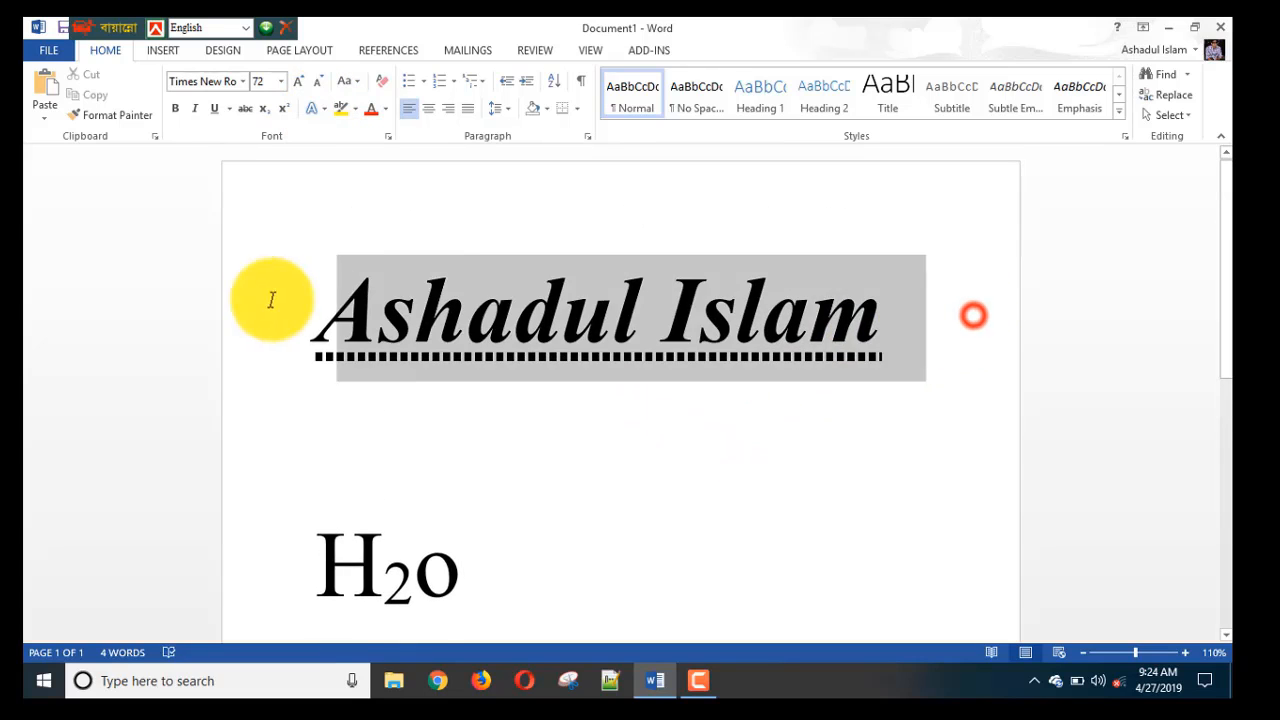
{"action": "left_click", "coordinate": [318, 109]}
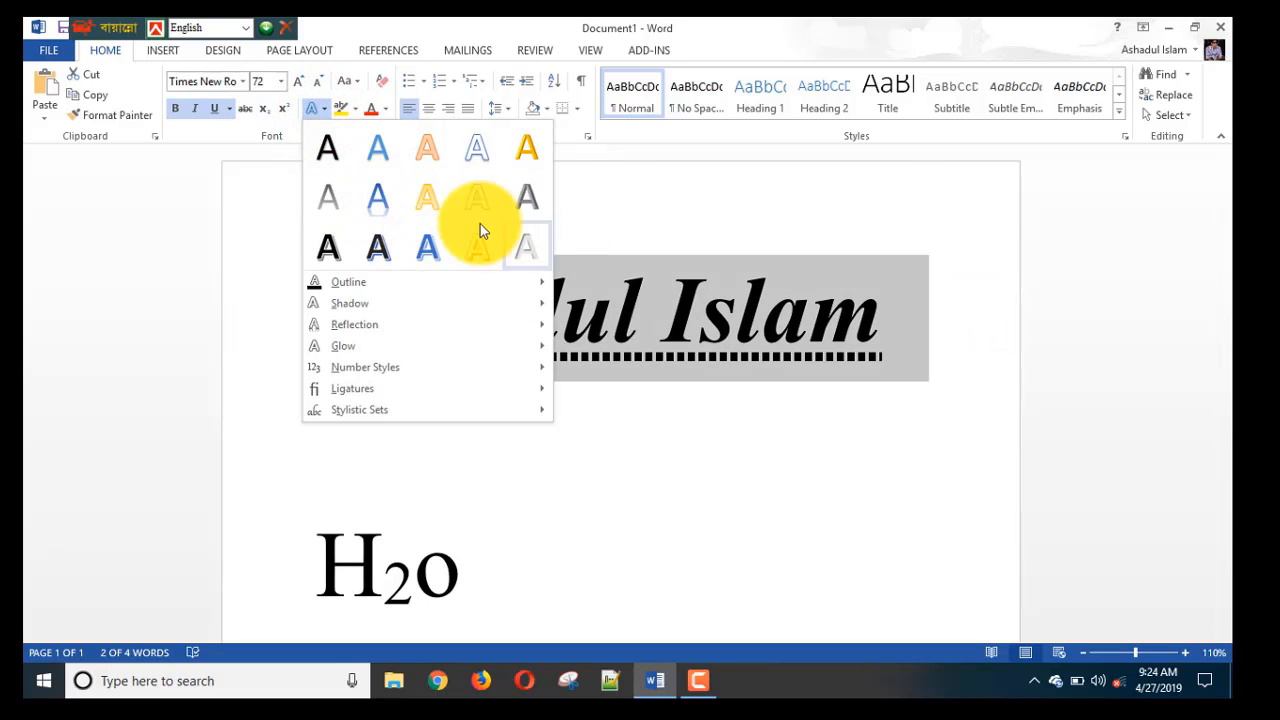
{"action": "left_click", "coordinate": [377, 206]}
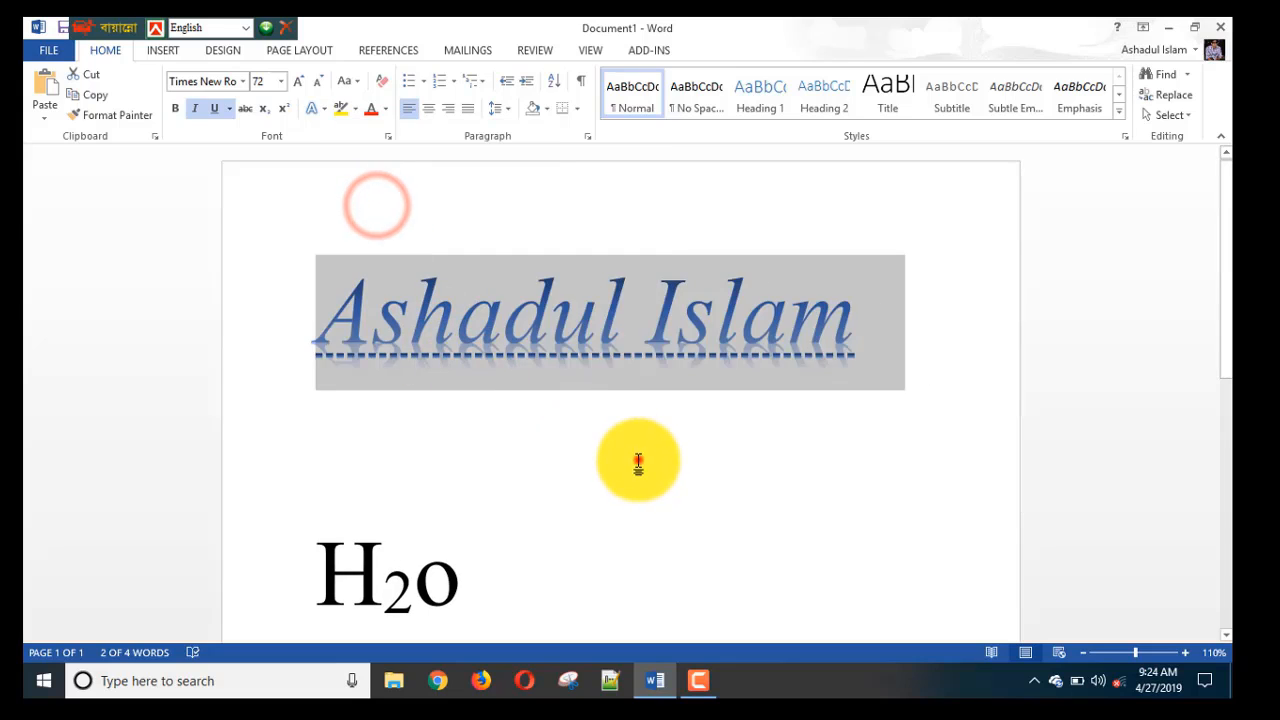
{"action": "double_click", "coordinate": [480, 315]}
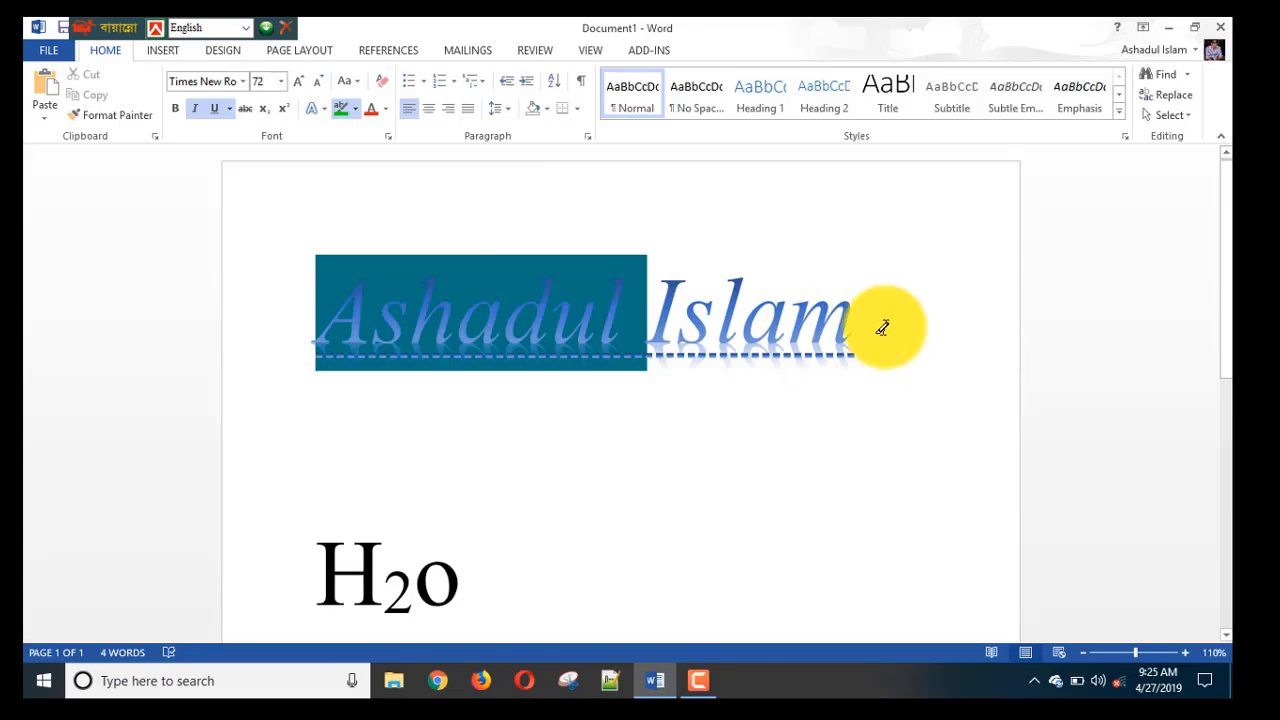
Highlight the whole title green, then re-highlight the word Islam in red.
{"action": "left_click", "coordinate": [342, 109]}
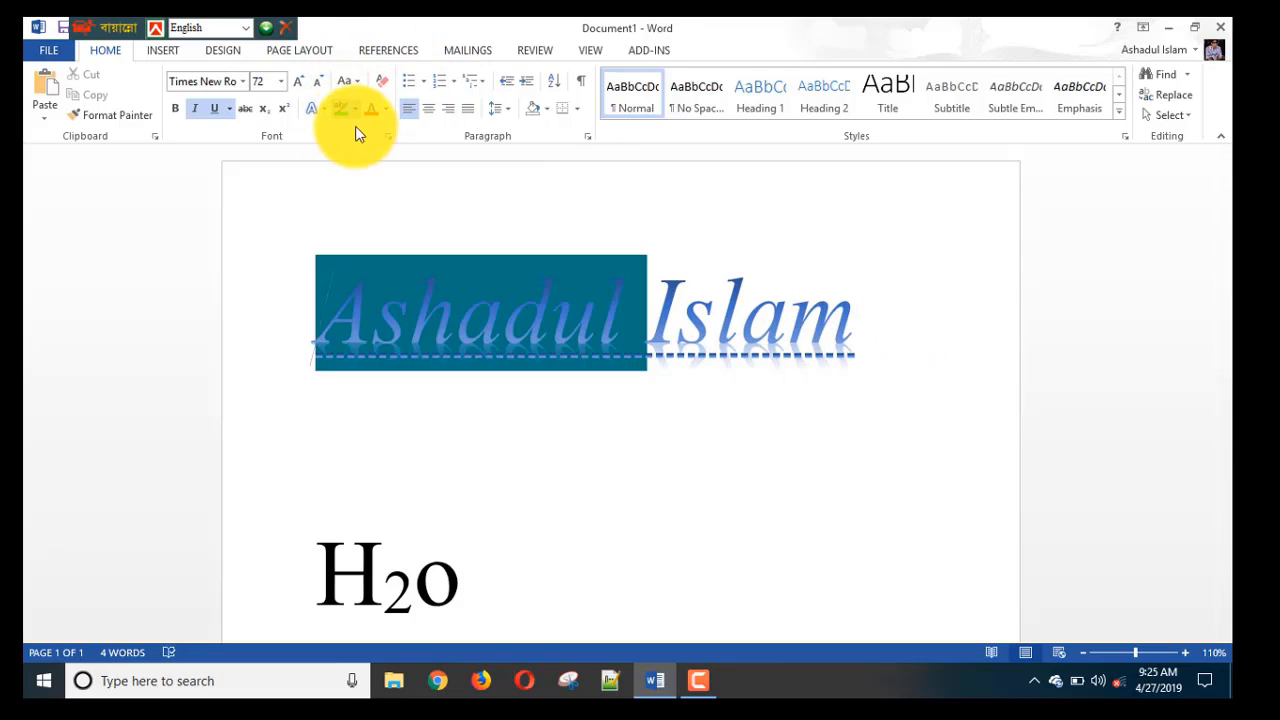
{"action": "mouse_move", "coordinate": [871, 320]}
{"action": "left_mouse_down"}
{"action": "mouse_move", "coordinate": [729, 337]}
{"action": "mouse_move", "coordinate": [426, 308]}
{"action": "left_mouse_up"}
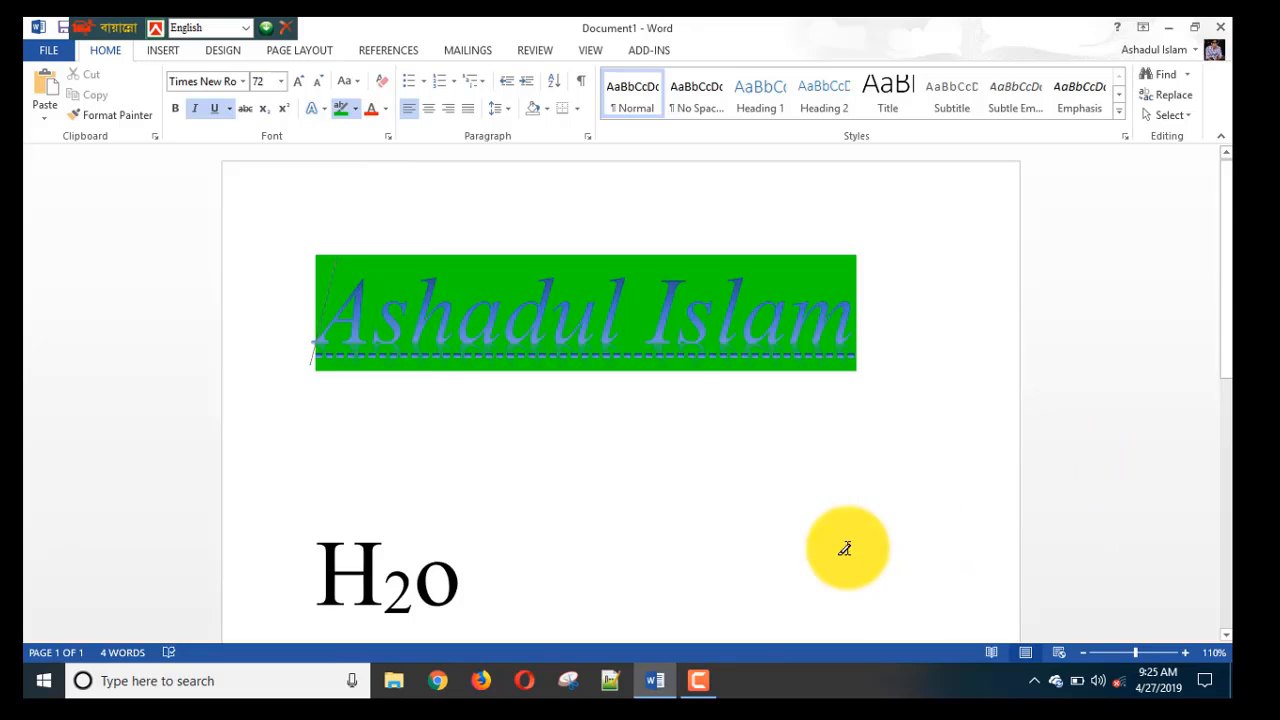
{"action": "left_click", "coordinate": [355, 104]}
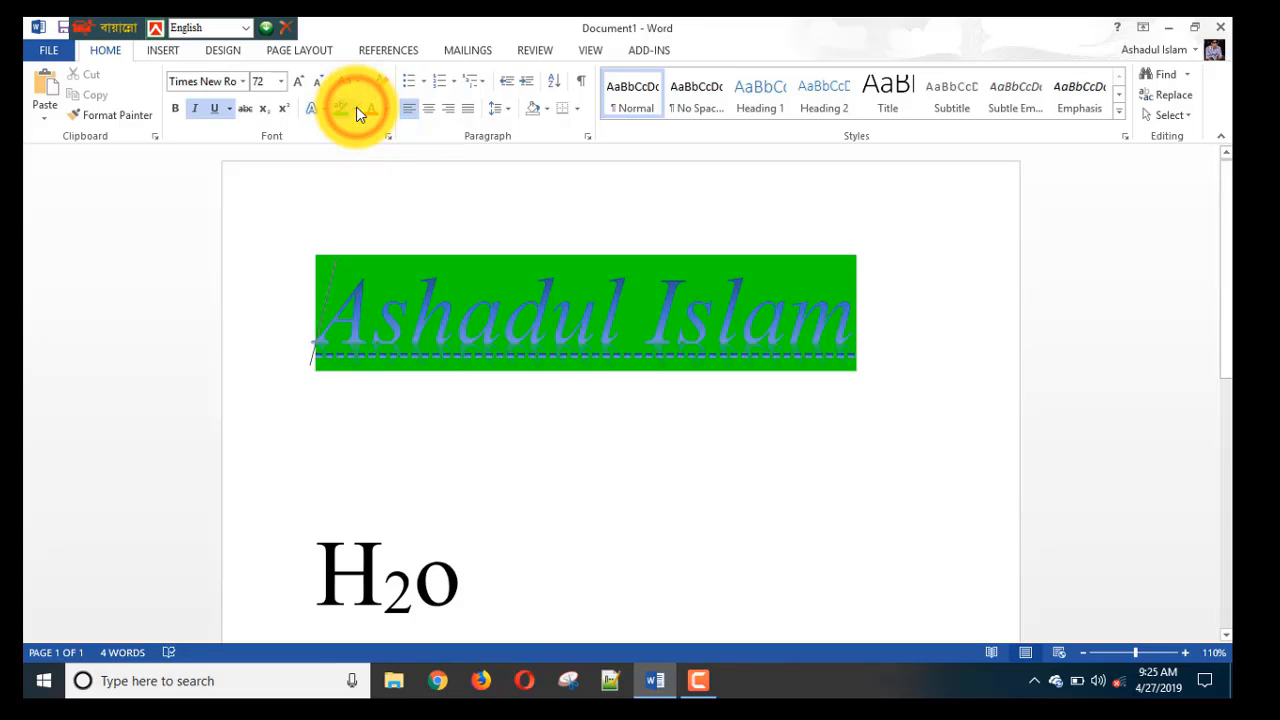
{"action": "left_click", "coordinate": [355, 110]}
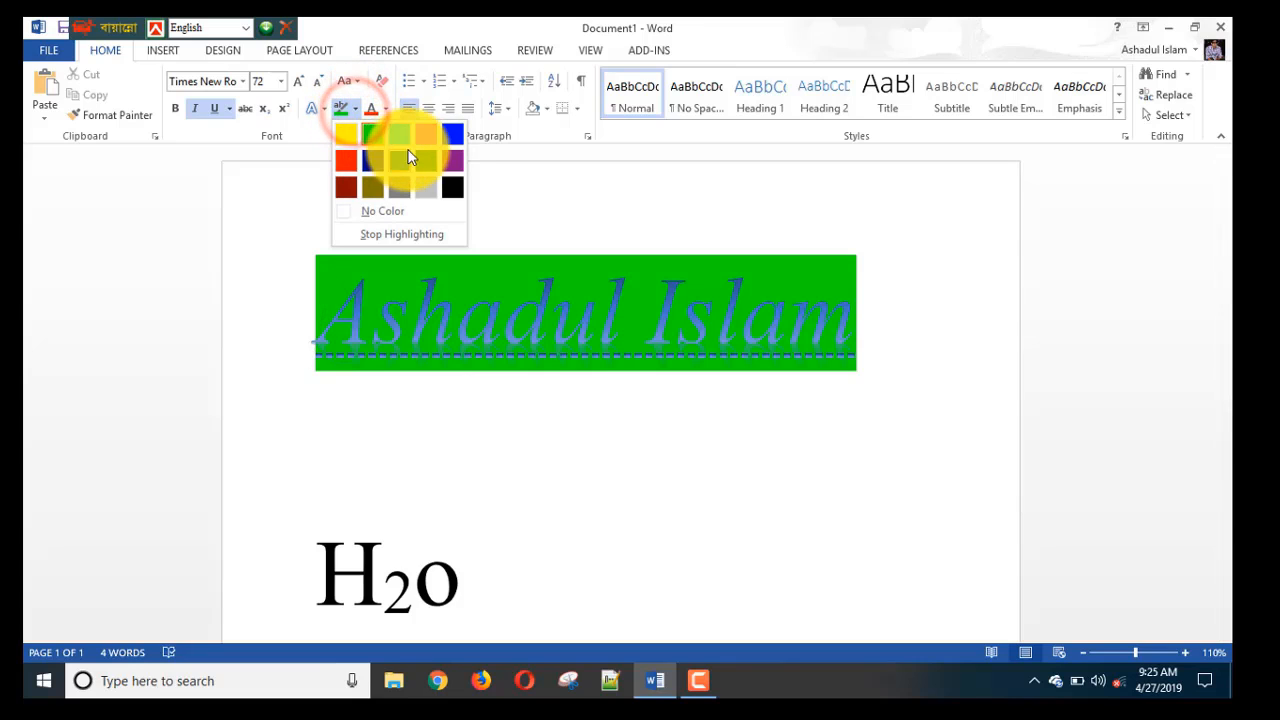
{"action": "left_click", "coordinate": [356, 157]}
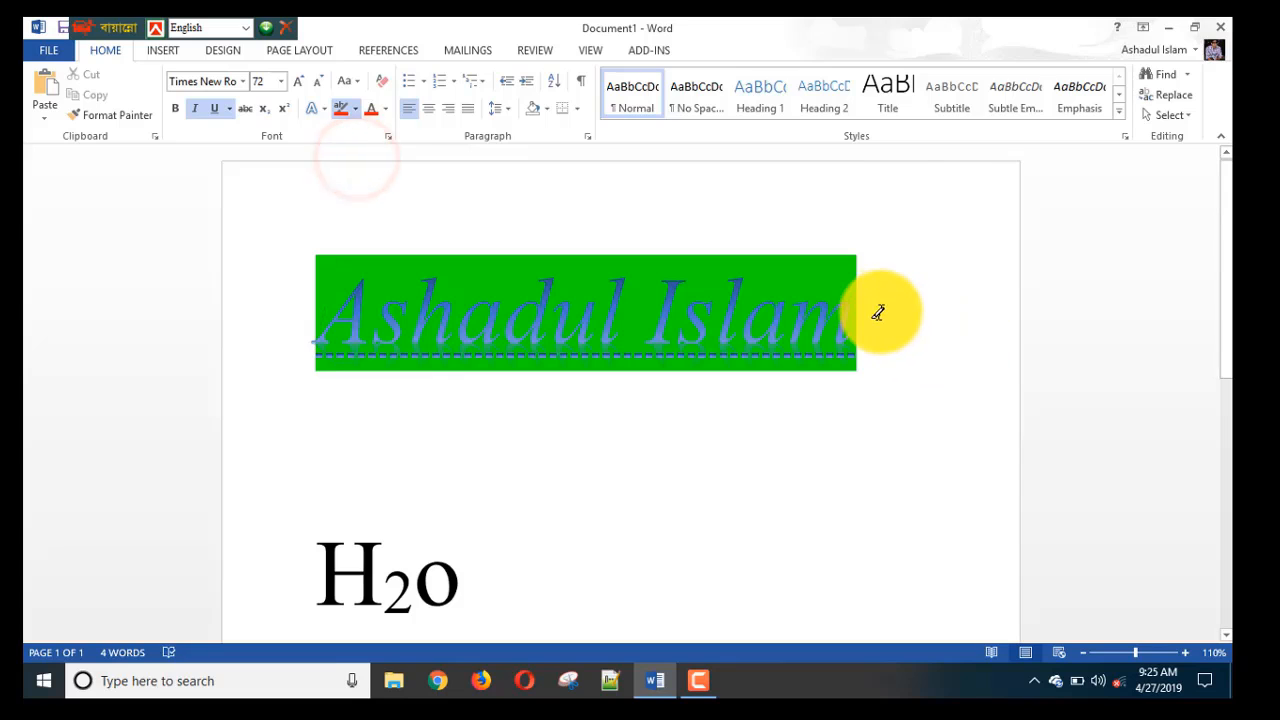
{"action": "mouse_move", "coordinate": [874, 304]}
{"action": "left_mouse_down"}
{"action": "mouse_move", "coordinate": [806, 322]}
{"action": "mouse_move", "coordinate": [694, 323]}
{"action": "mouse_move", "coordinate": [668, 345]}
{"action": "left_mouse_up"}
{"action": "left_click", "coordinate": [937, 320]}
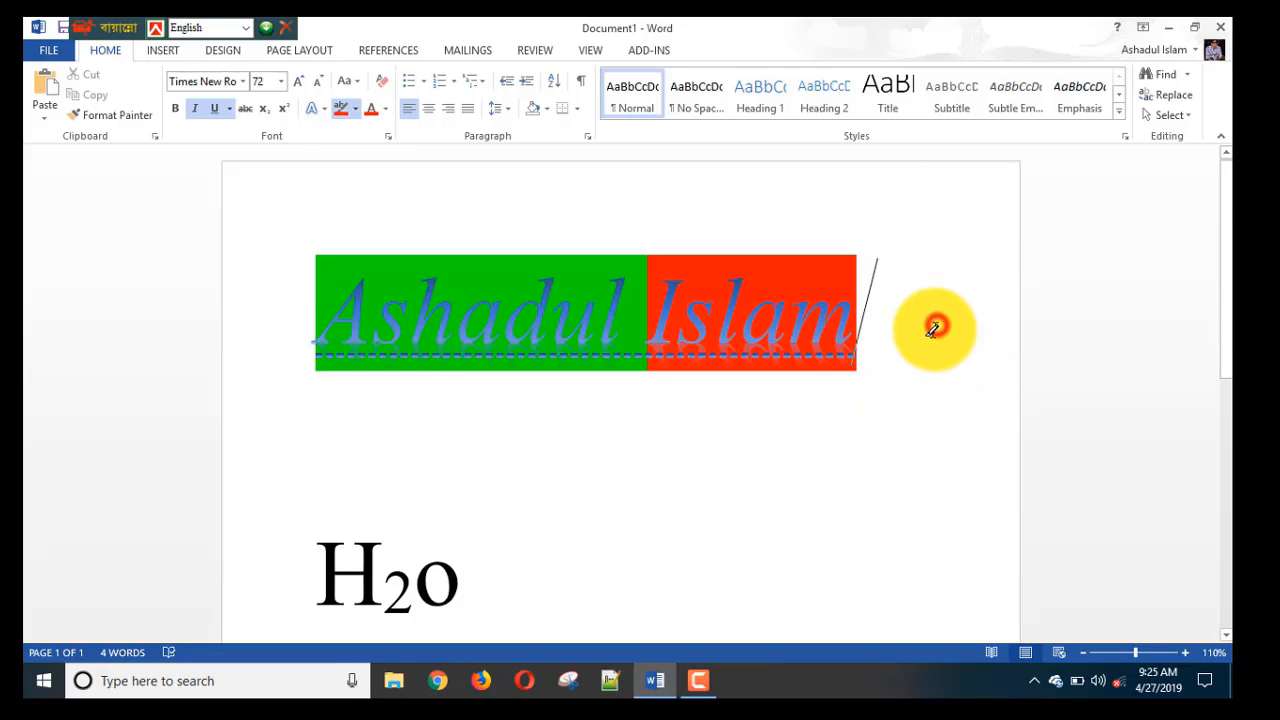
{"action": "left_click", "coordinate": [386, 116]}
{"action": "left_click", "coordinate": [377, 126]}
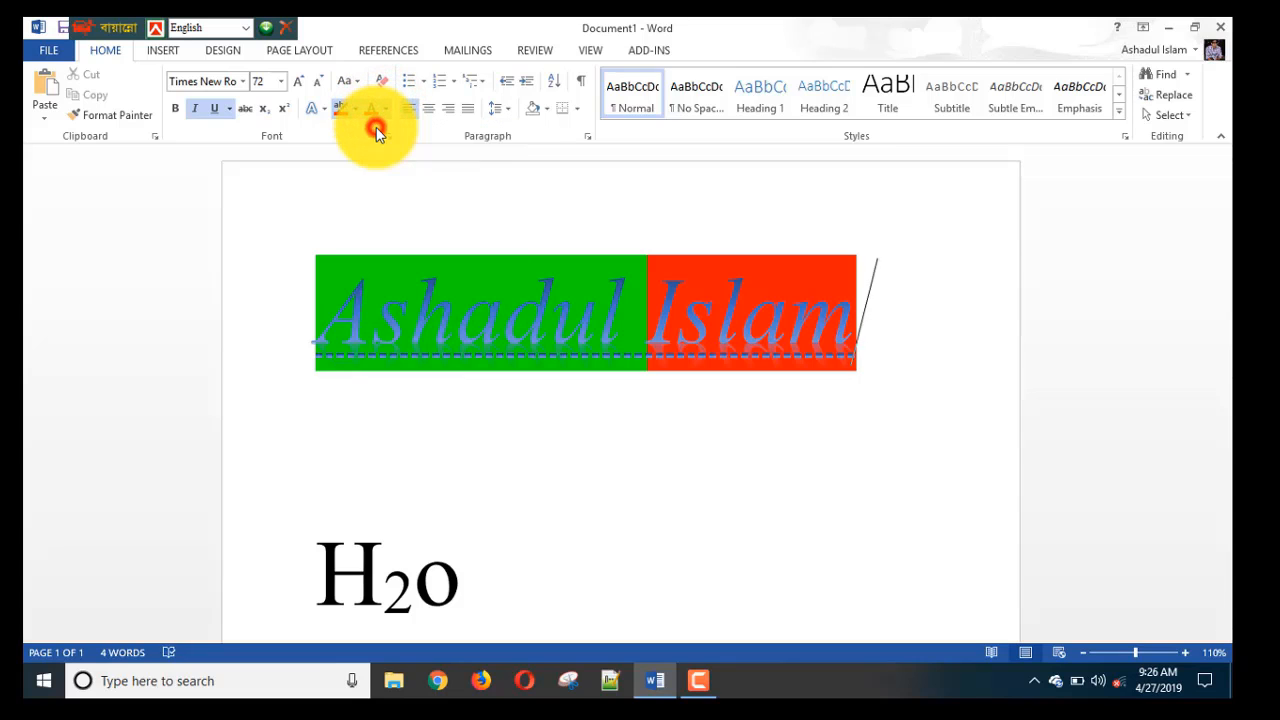
{"action": "left_click", "coordinate": [384, 110]}
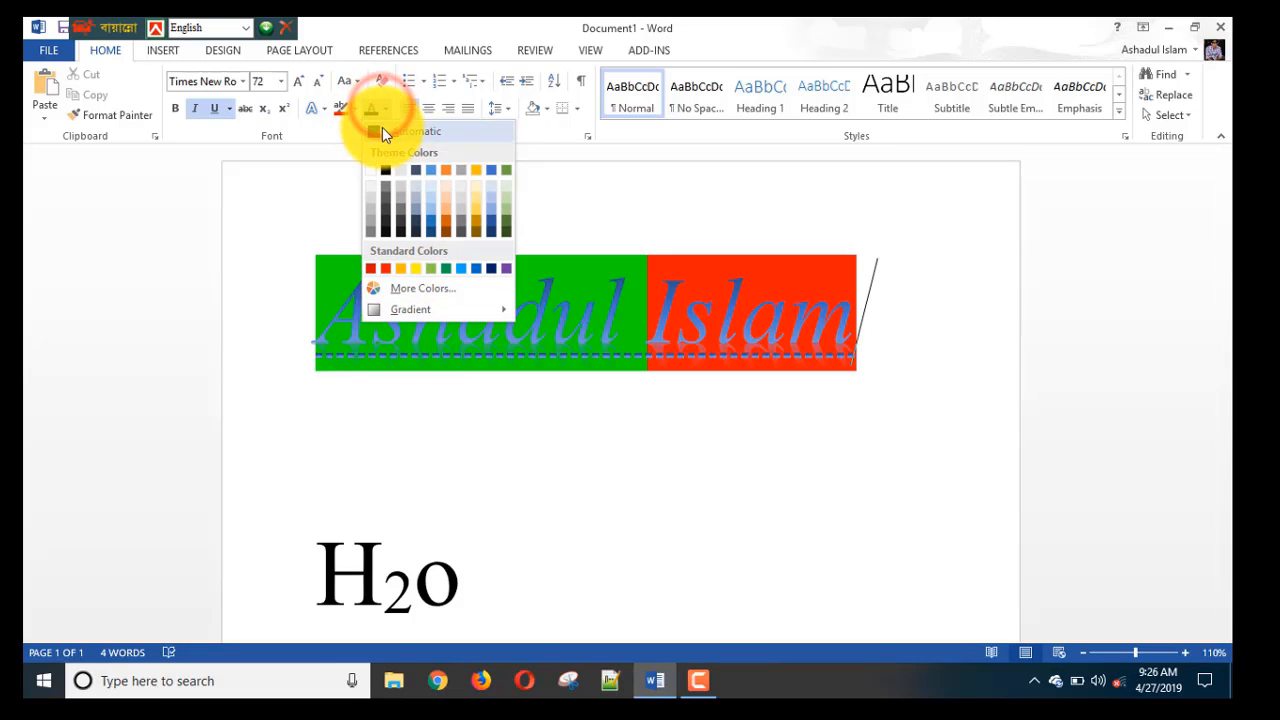
{"action": "left_click_drag", "start_coordinate": [903, 274], "coordinate": [346, 249]}
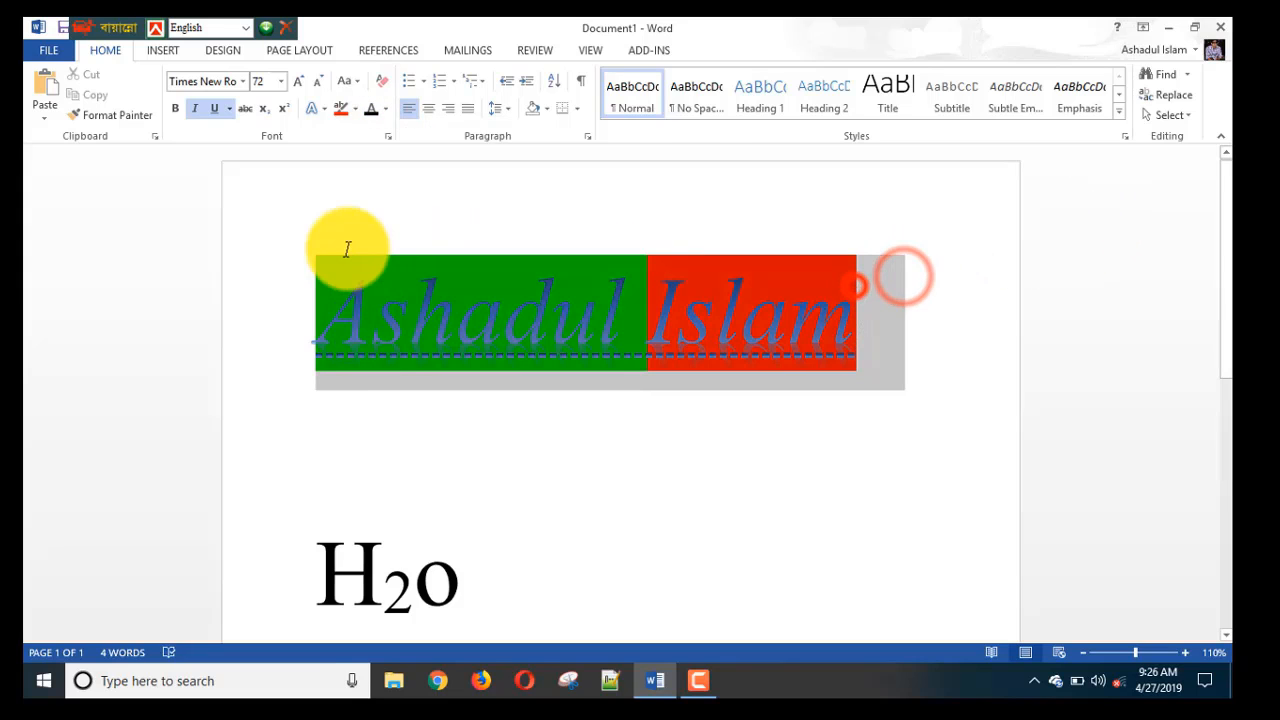
{"action": "left_click", "coordinate": [386, 110]}
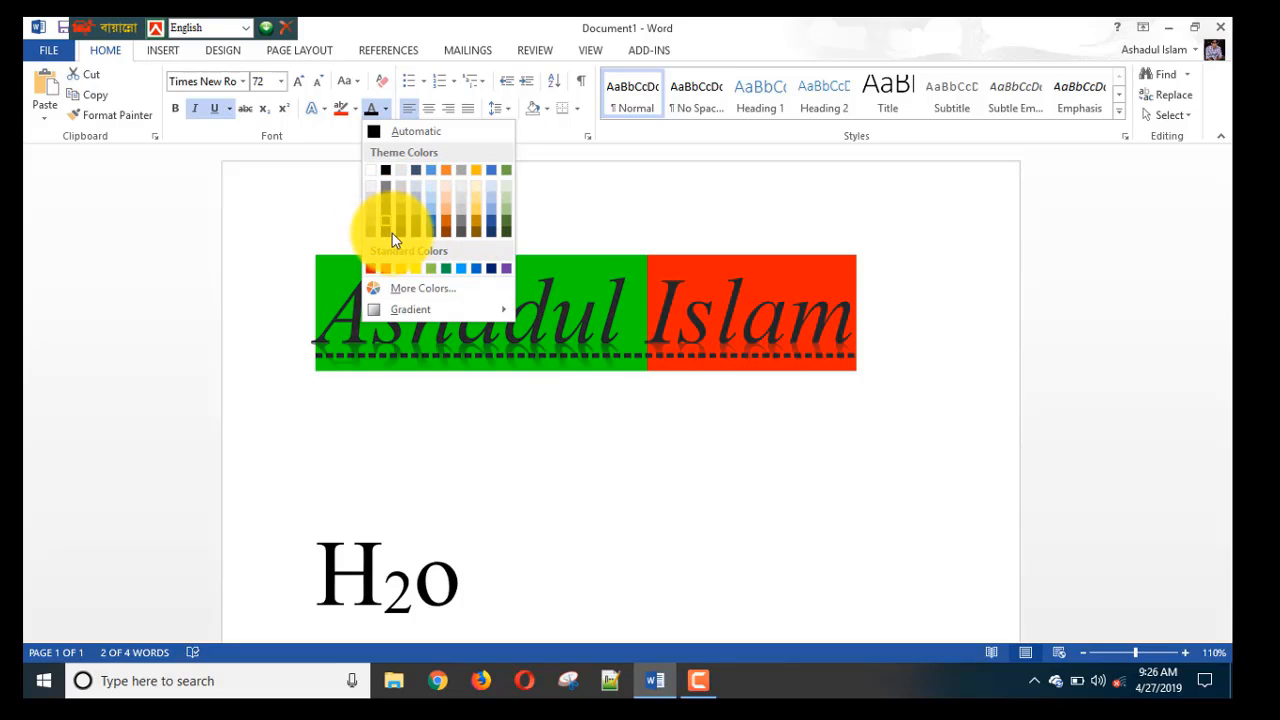
{"action": "left_click", "coordinate": [371, 170]}
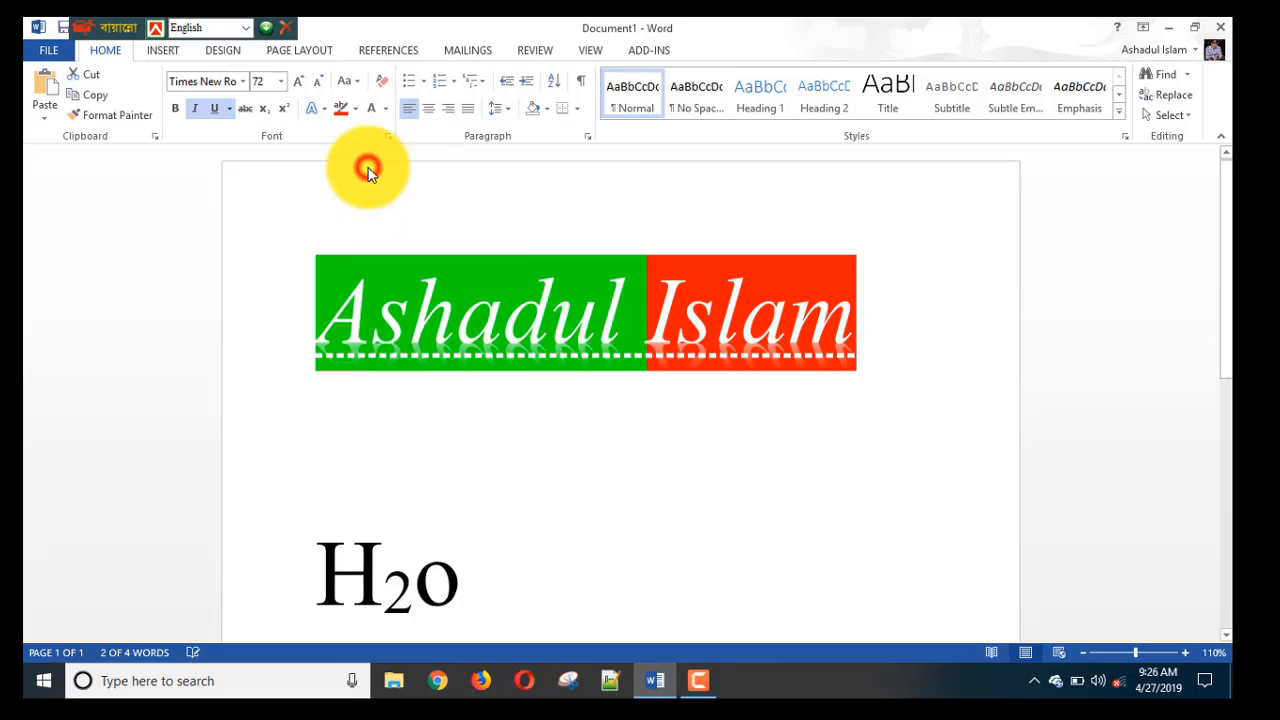
{"action": "left_click", "coordinate": [969, 390]}
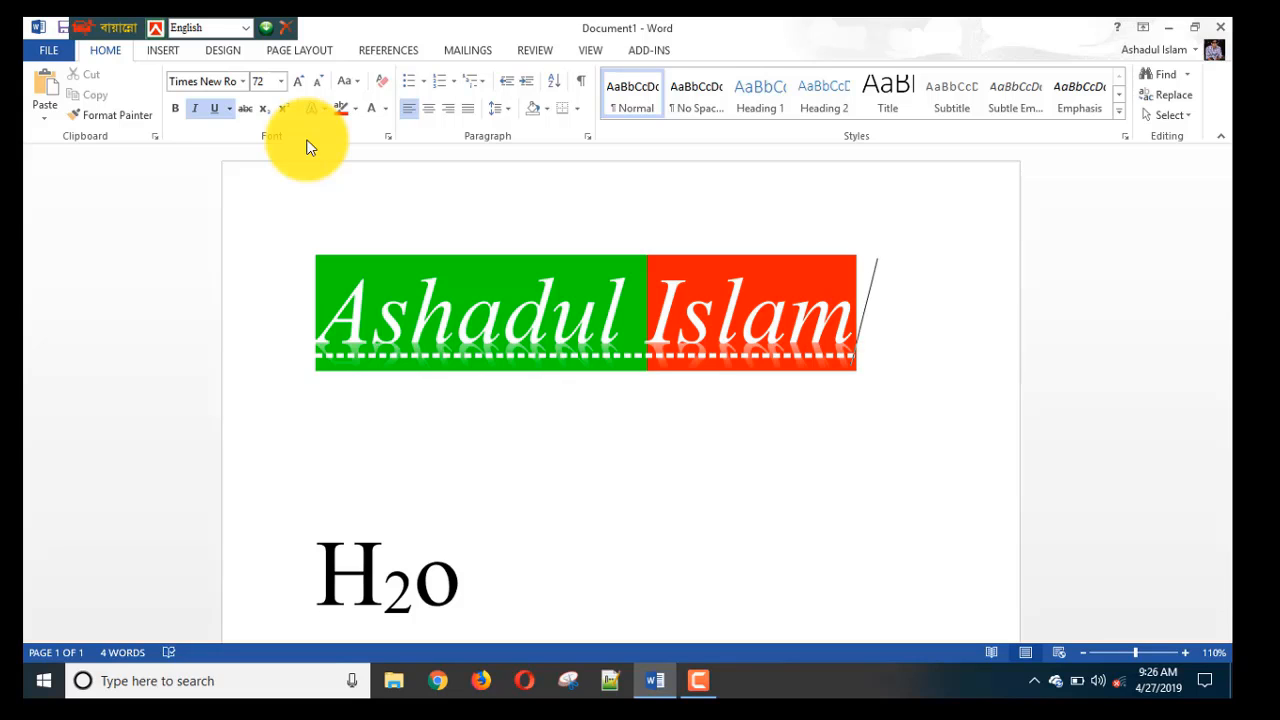
{"action": "scroll", "coordinate": [337, 186], "scroll_direction": "down", "scroll_amount": 3}
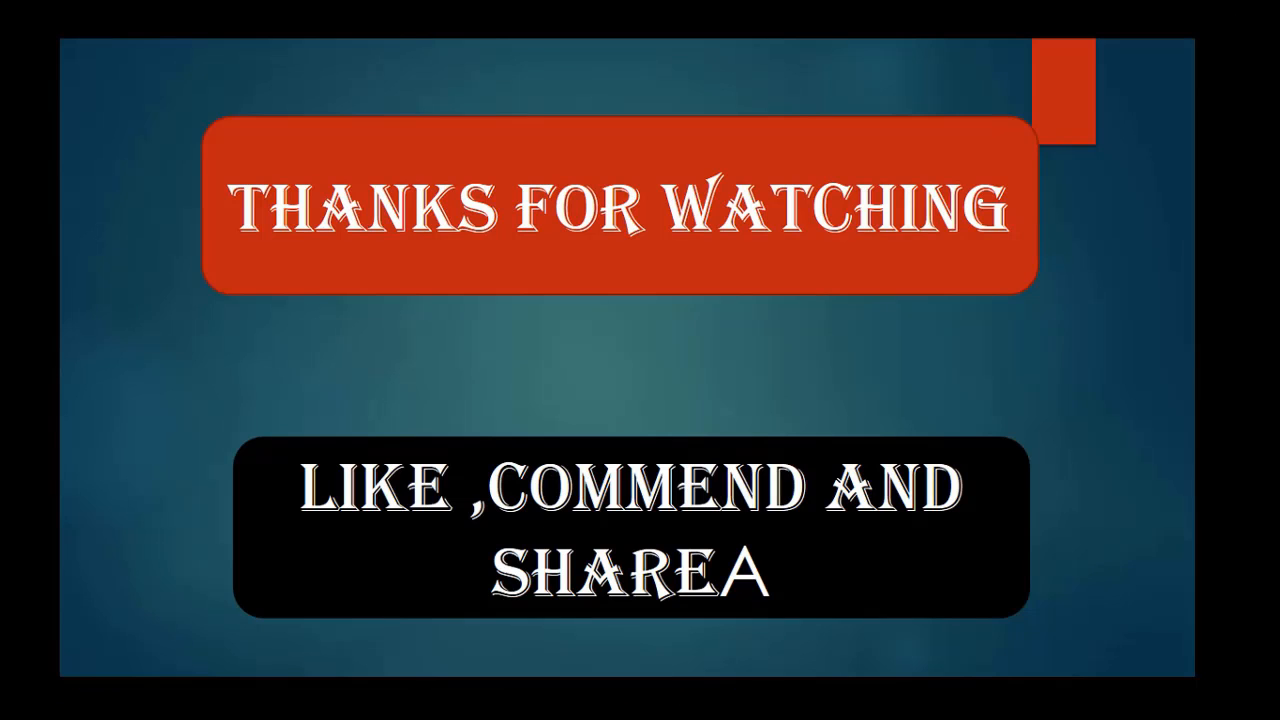